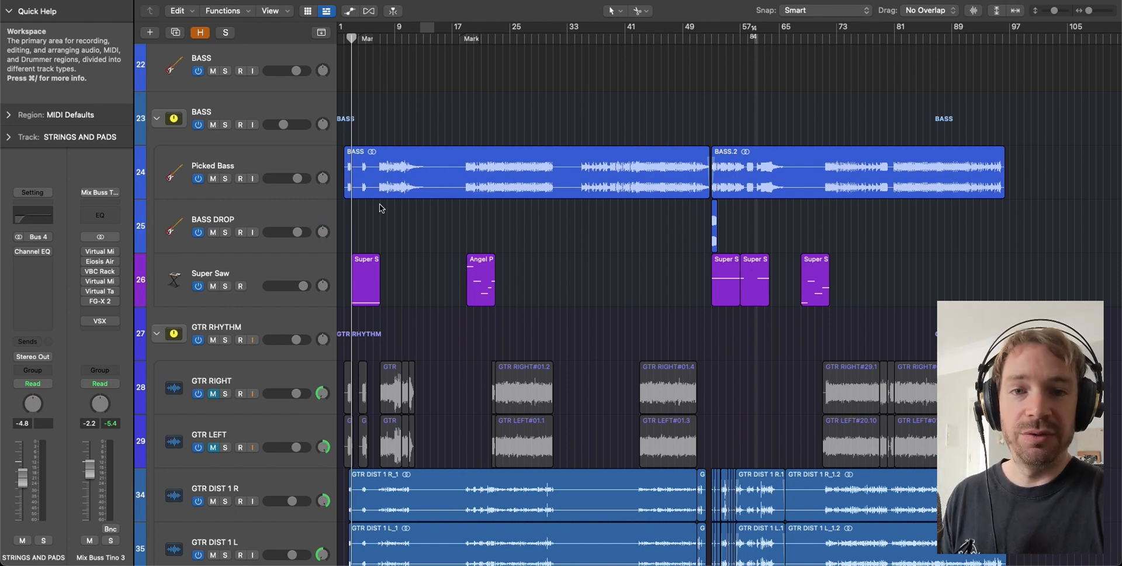
- Scroll the track list to Super Saw and play the song to hear the mix
{"action": "scroll", "coordinate": [437, 164], "scroll_direction": "down", "scroll_amount": 3}
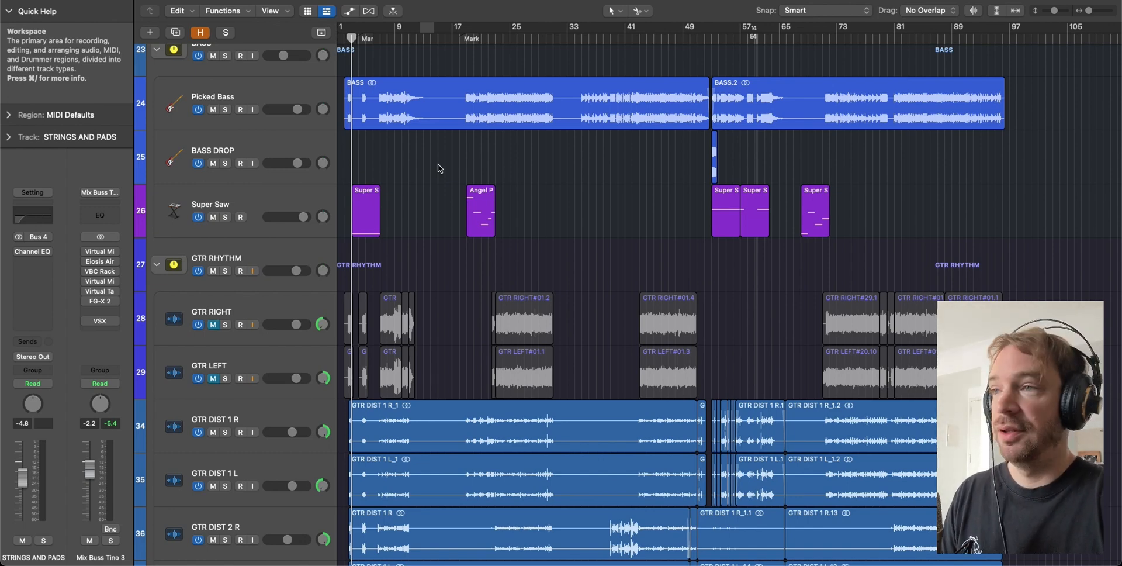
{"action": "key", "text": "space"}
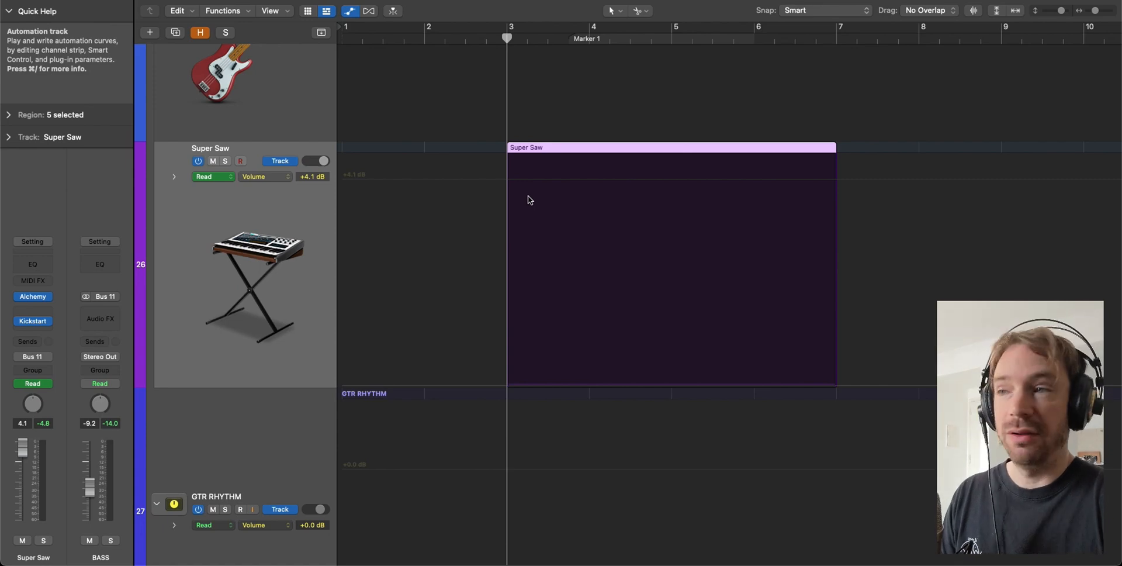
- Add Super Saw volume points at bar 3 and pull the volume before them to −∞ dB
{"action": "left_click", "coordinate": [507, 181]}
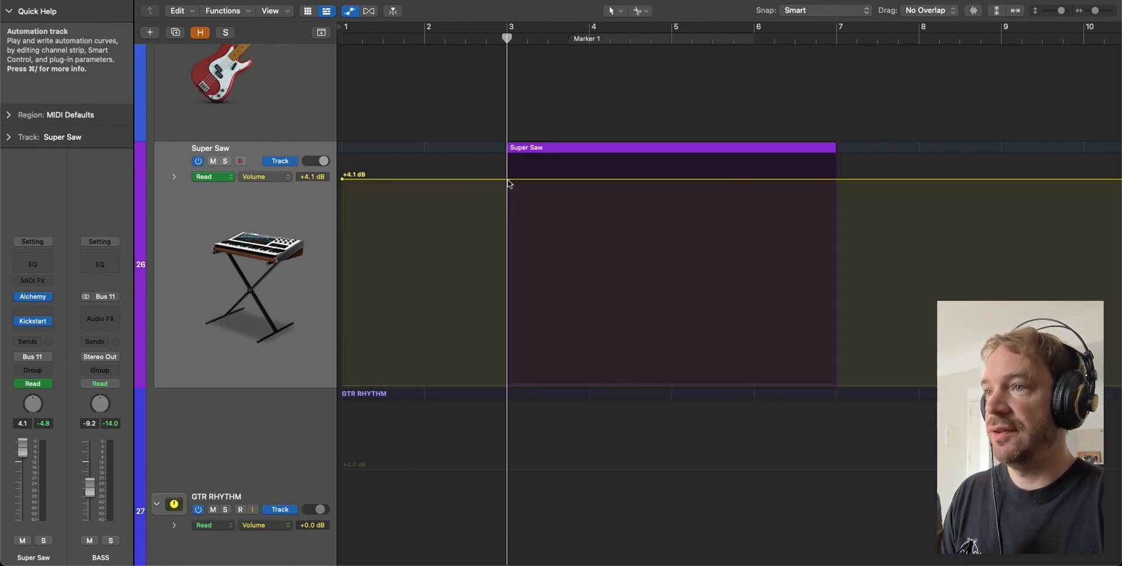
{"action": "left_click", "coordinate": [508, 180]}
{"action": "left_click", "coordinate": [526, 40]}
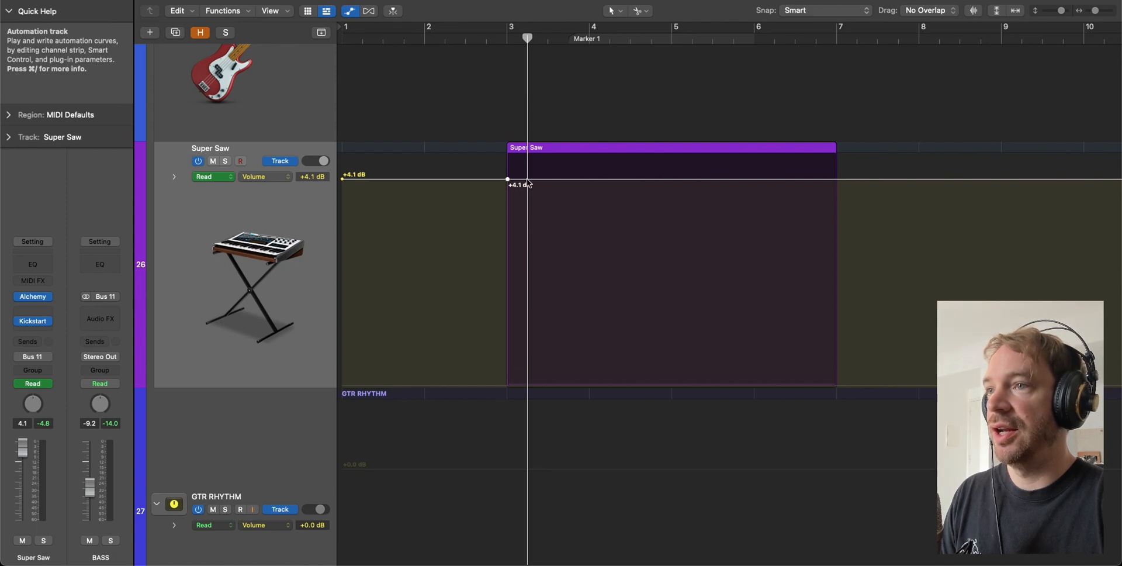
{"action": "left_click", "coordinate": [528, 180]}
{"action": "left_click", "coordinate": [548, 40]}
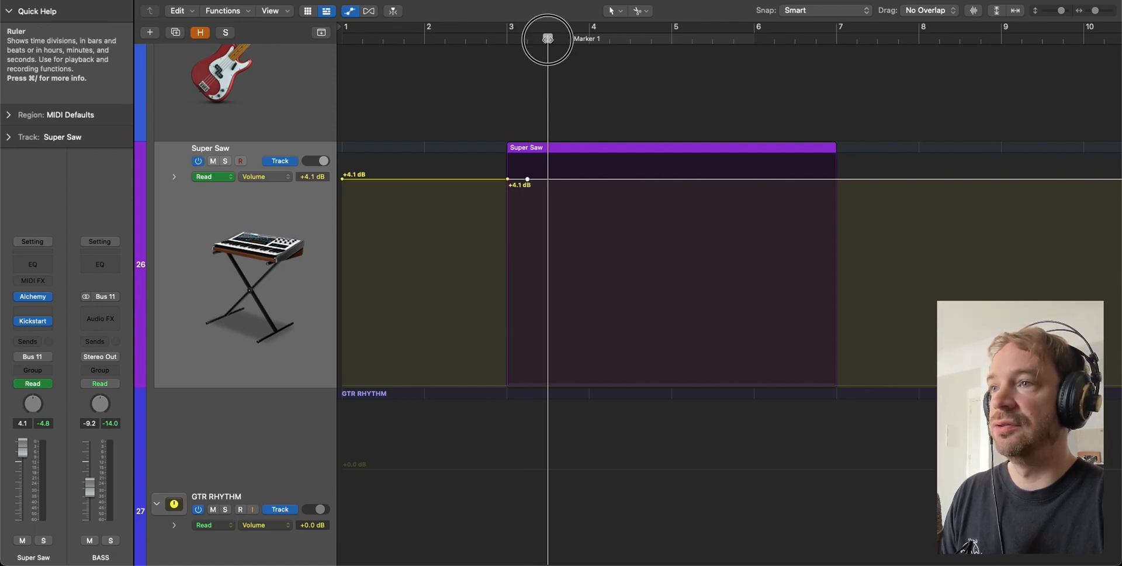
{"action": "left_click_drag", "start_coordinate": [501, 180], "coordinate": [471, 393]}
- Zoom in and build repeating ramps from −∞ to +4.1 dB, soloing Super Saw to audition them
{"action": "left_click_drag", "start_coordinate": [459, 135], "coordinate": [644, 351]}
{"action": "left_click", "coordinate": [718, 86]}
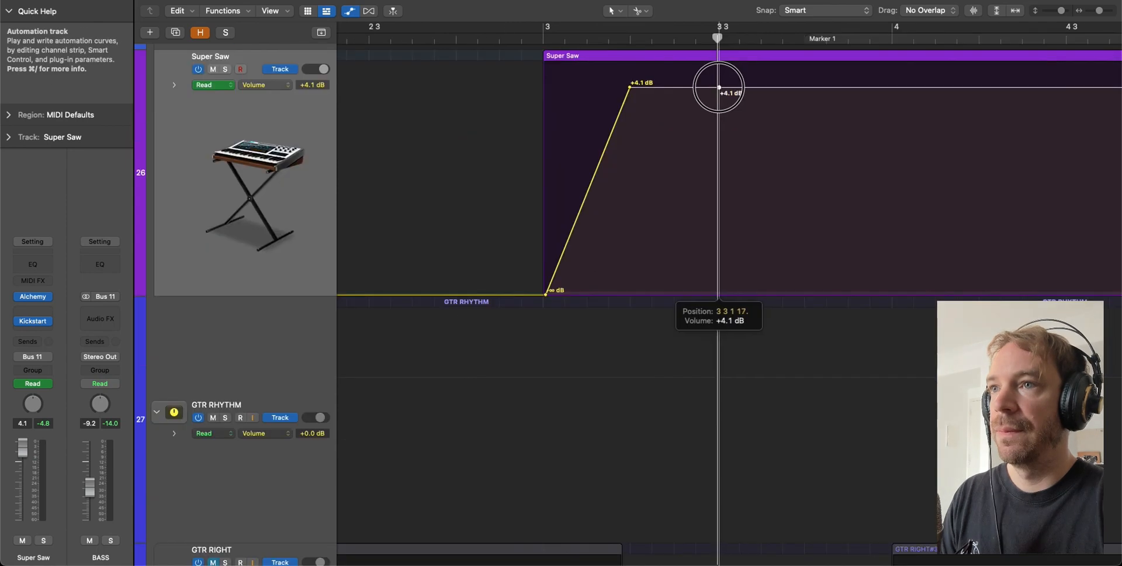
{"action": "left_click_drag", "start_coordinate": [709, 88], "coordinate": [719, 296]}
{"action": "key", "text": "s"}
{"action": "key", "text": "space"}
{"action": "key", "text": "space"}
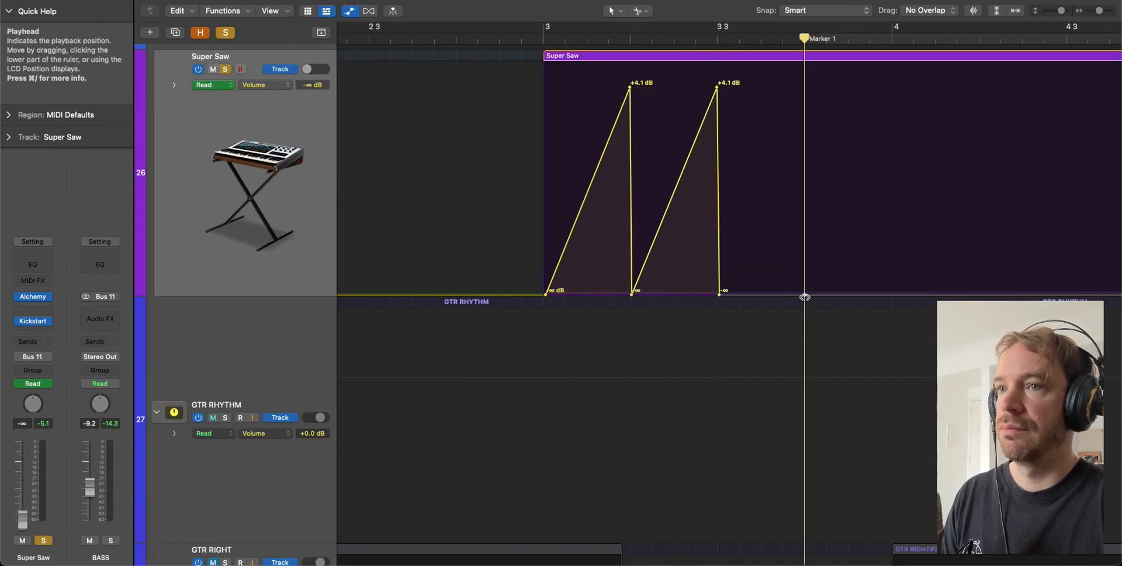
{"action": "left_click", "coordinate": [807, 87]}
{"action": "left_click_drag", "start_coordinate": [806, 87], "coordinate": [808, 296]}
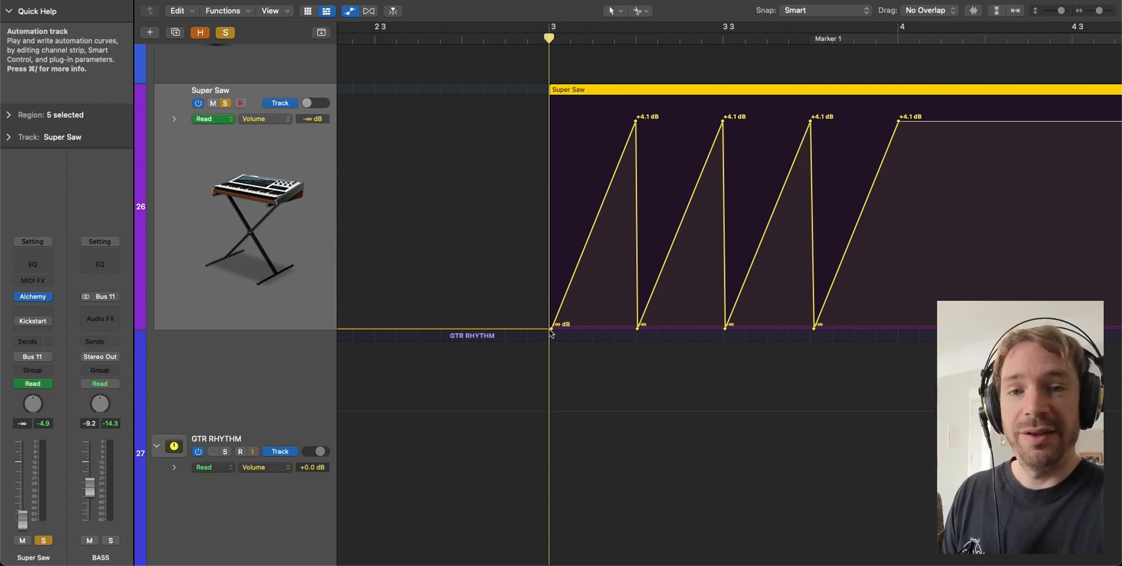
- Drag the four Super Saw ramp peaks from +4.1 dB up to +6.0 dB and play back from bar 3
{"action": "left_click", "coordinate": [636, 121]}
{"action": "left_click", "coordinate": [637, 38]}
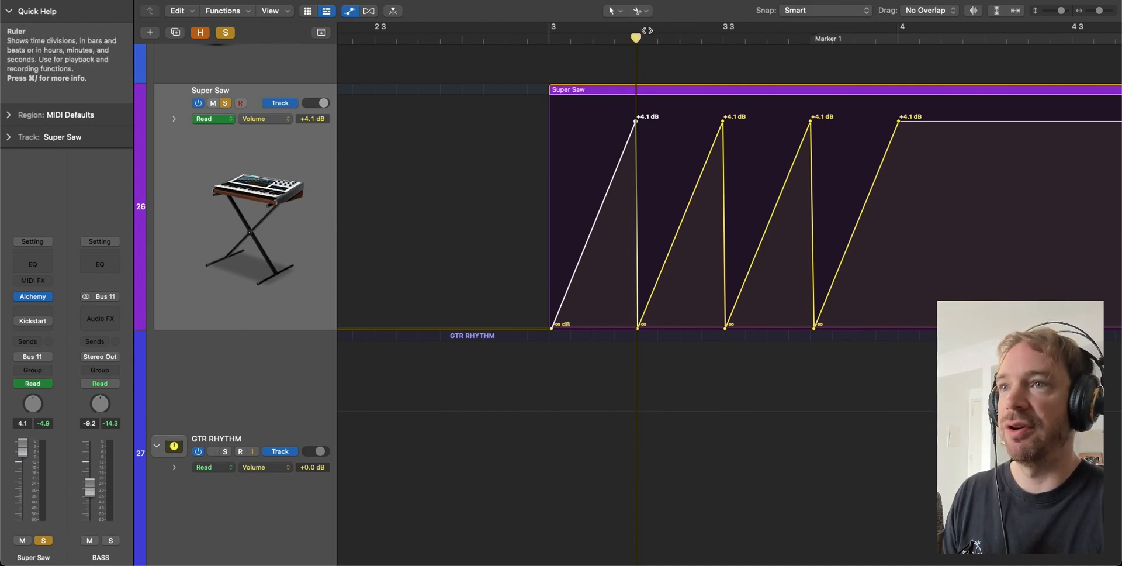
{"action": "double_click", "coordinate": [549, 41]}
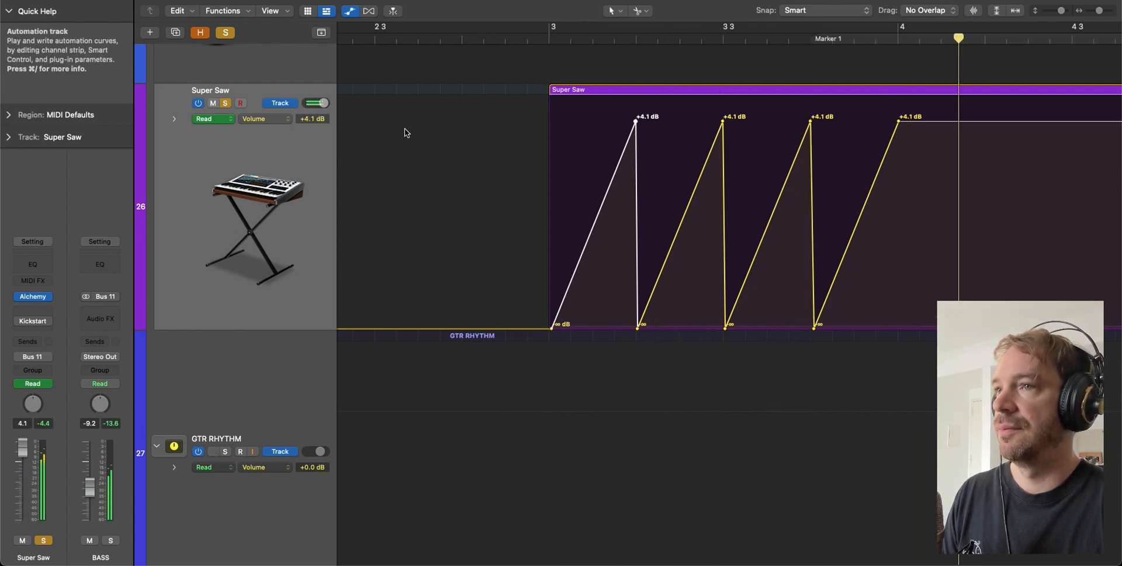
{"action": "left_click_drag", "start_coordinate": [636, 121], "coordinate": [635, 99]}
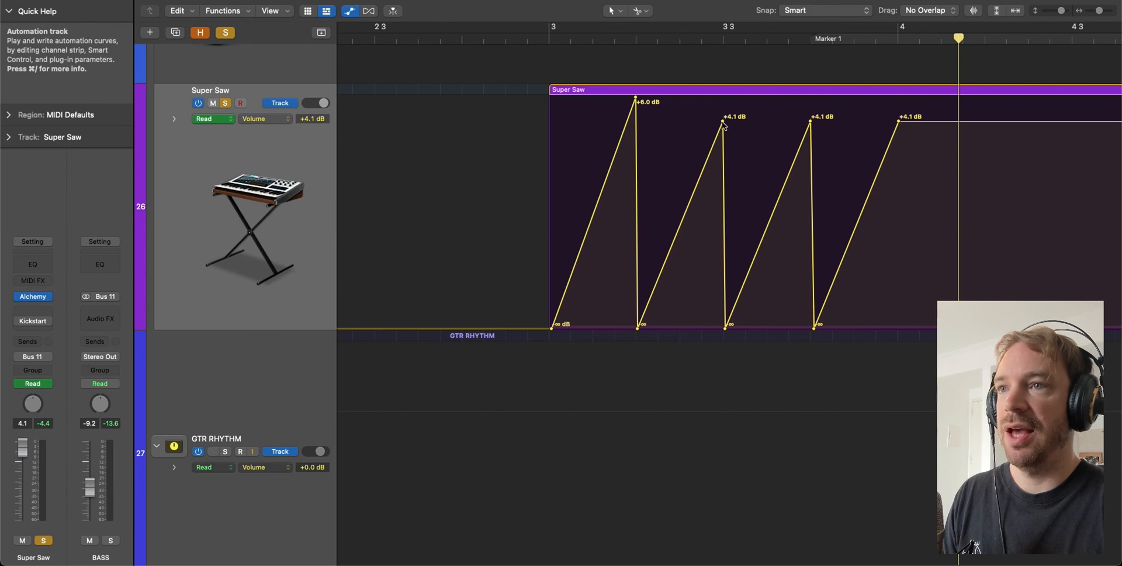
{"action": "left_click_drag", "start_coordinate": [722, 121], "coordinate": [723, 98]}
{"action": "left_click_drag", "start_coordinate": [812, 124], "coordinate": [810, 99]}
{"action": "left_click_drag", "start_coordinate": [898, 121], "coordinate": [898, 97]}
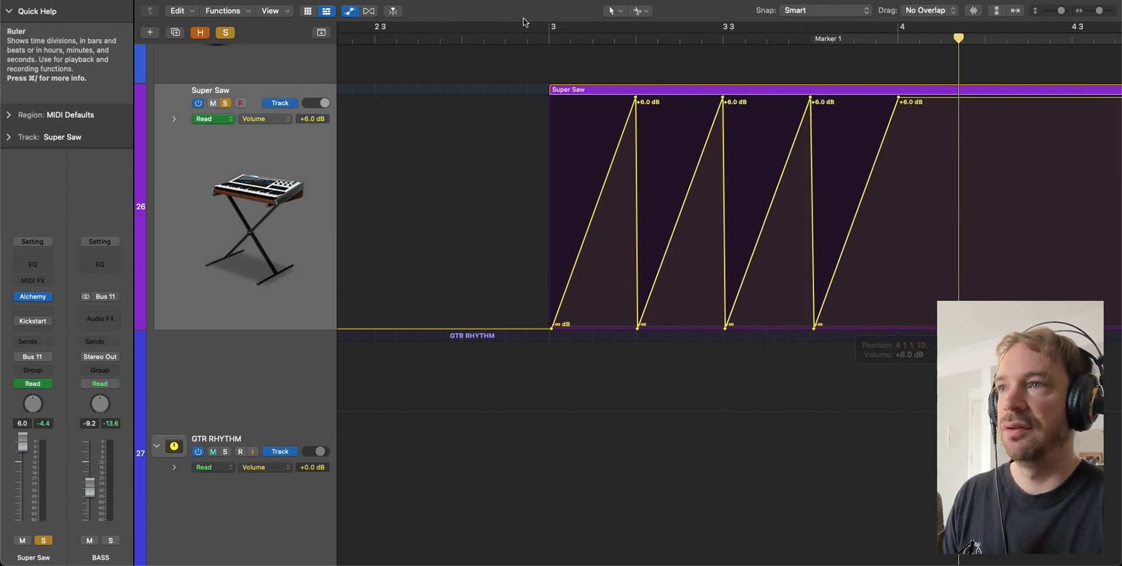
{"action": "double_click", "coordinate": [527, 39]}
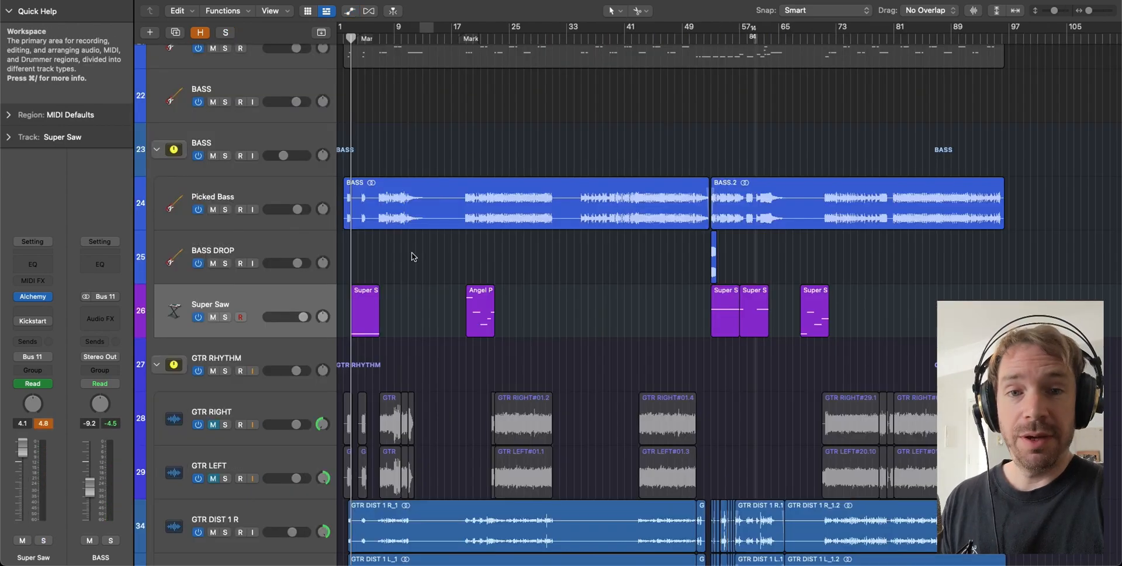
- Insert a stereo Compressor on the Super Saw channel's Audio FX slot
{"action": "left_click", "coordinate": [33, 309]}
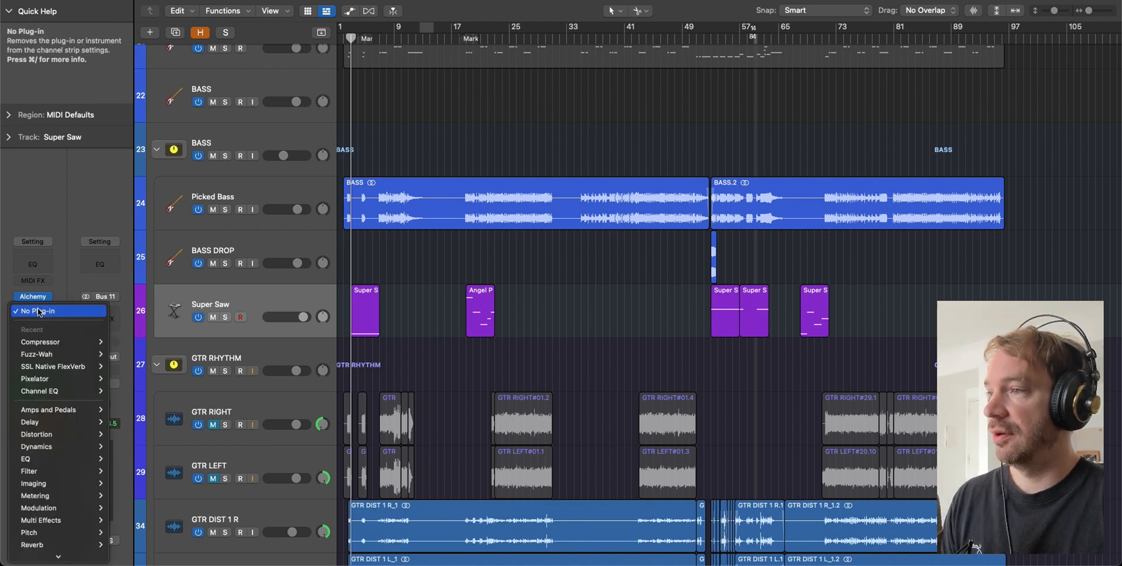
{"action": "mouse_move", "coordinate": [83, 343]}
{"action": "left_click", "coordinate": [125, 342]}
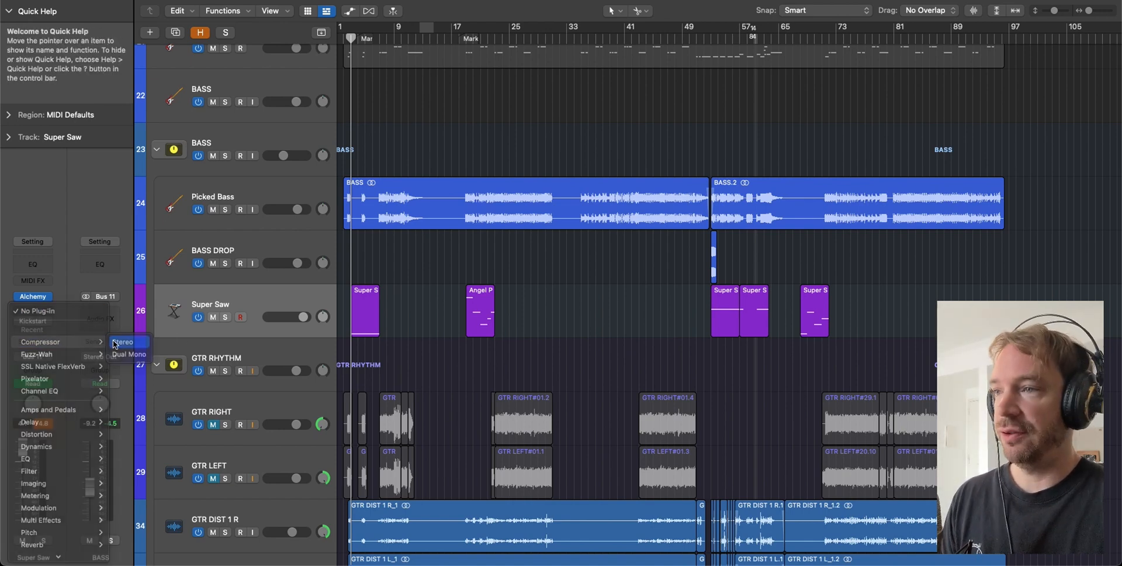
{"action": "left_click_drag", "start_coordinate": [645, 104], "coordinate": [823, 78]}
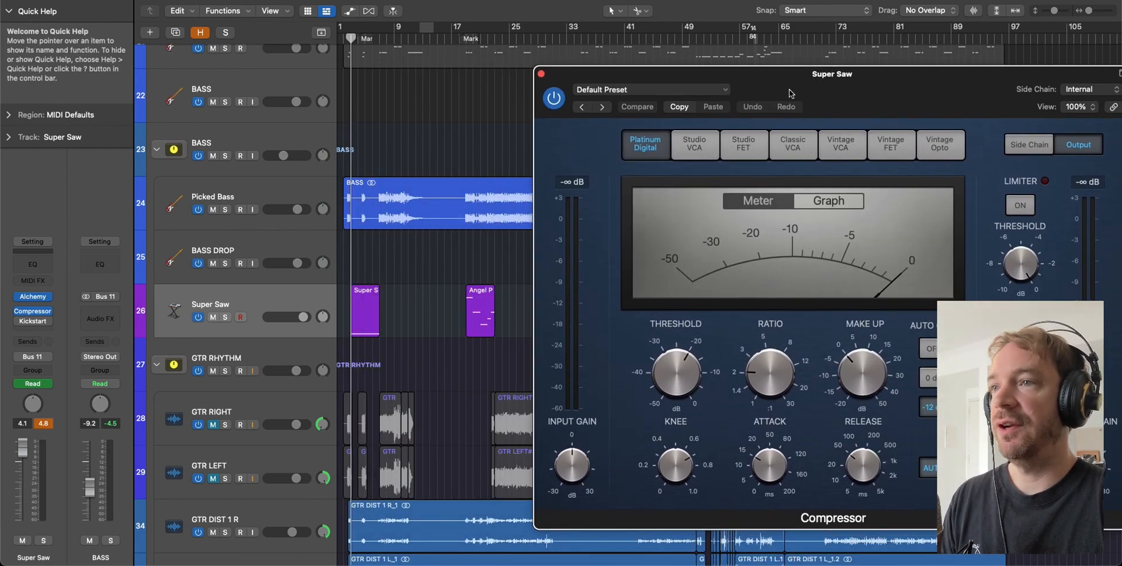
- Select the four drums 2 regions and inspect their low notes near C0 in the Piano Roll
{"action": "scroll", "coordinate": [439, 147], "scroll_direction": "up", "scroll_amount": 12}
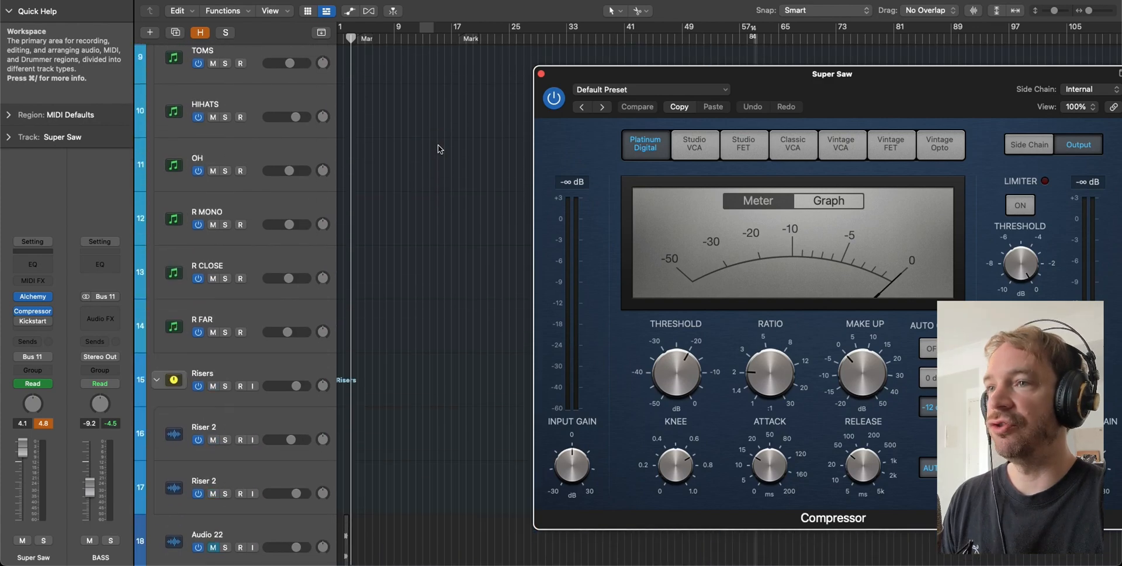
{"action": "scroll", "coordinate": [437, 147], "scroll_direction": "up", "scroll_amount": 6}
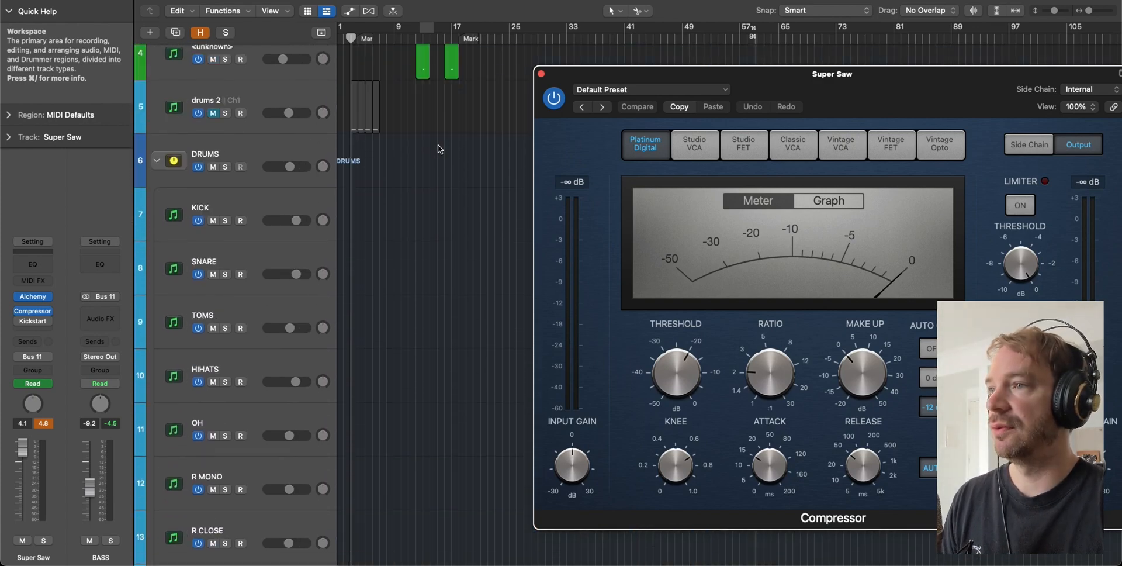
{"action": "left_click", "coordinate": [246, 160]}
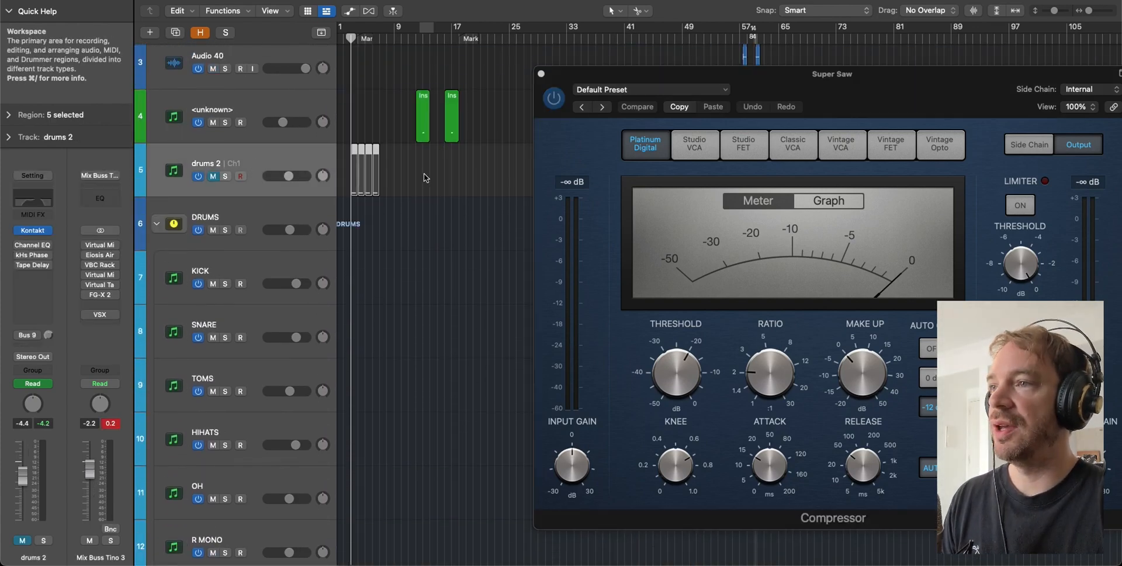
{"action": "left_click_drag", "start_coordinate": [323, 190], "coordinate": [327, 189]}
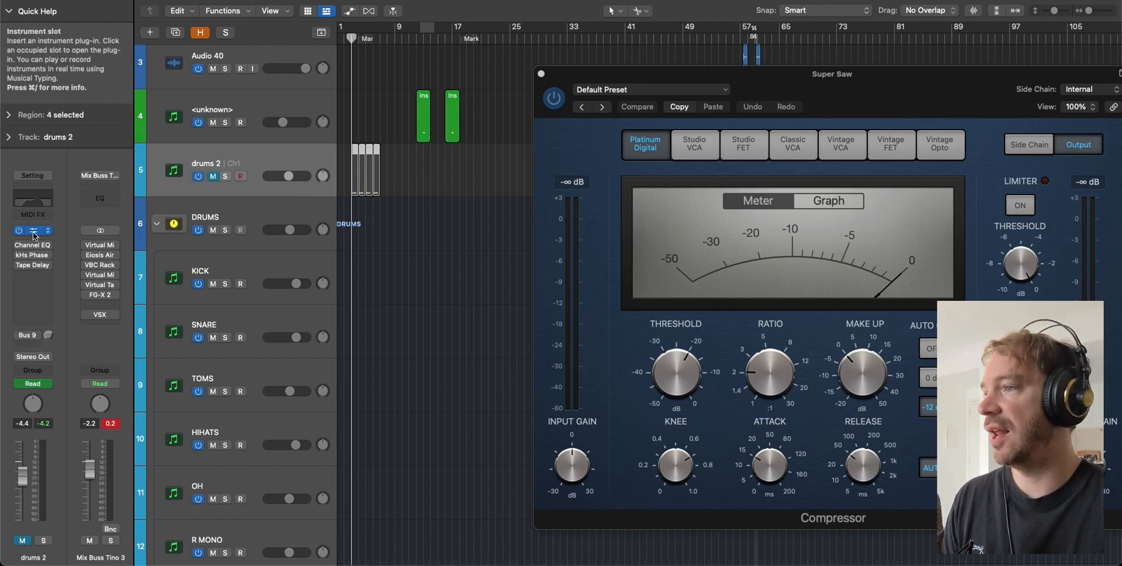
{"action": "key", "text": "p"}
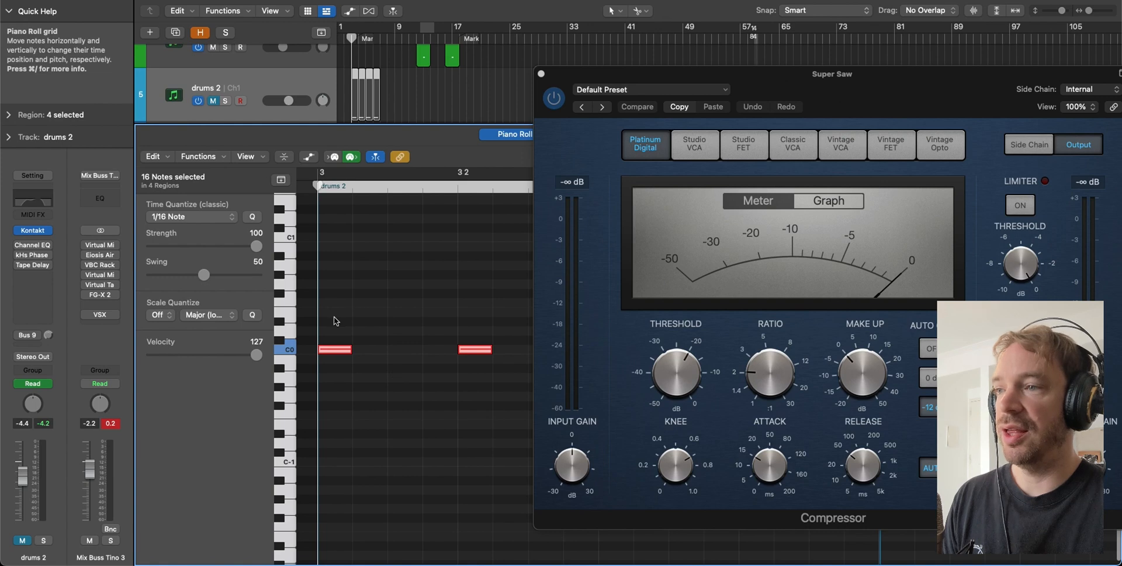
{"action": "left_click_drag", "start_coordinate": [335, 303], "coordinate": [487, 434]}
{"action": "scroll", "coordinate": [421, 293], "scroll_direction": "up", "scroll_amount": 1}
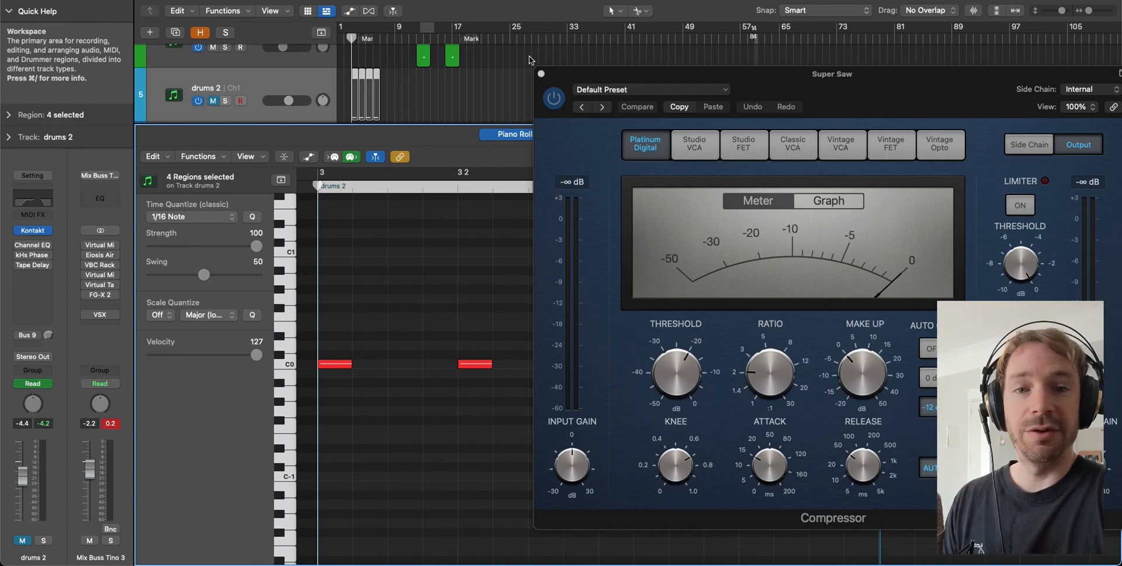
{"action": "key", "text": "p"}
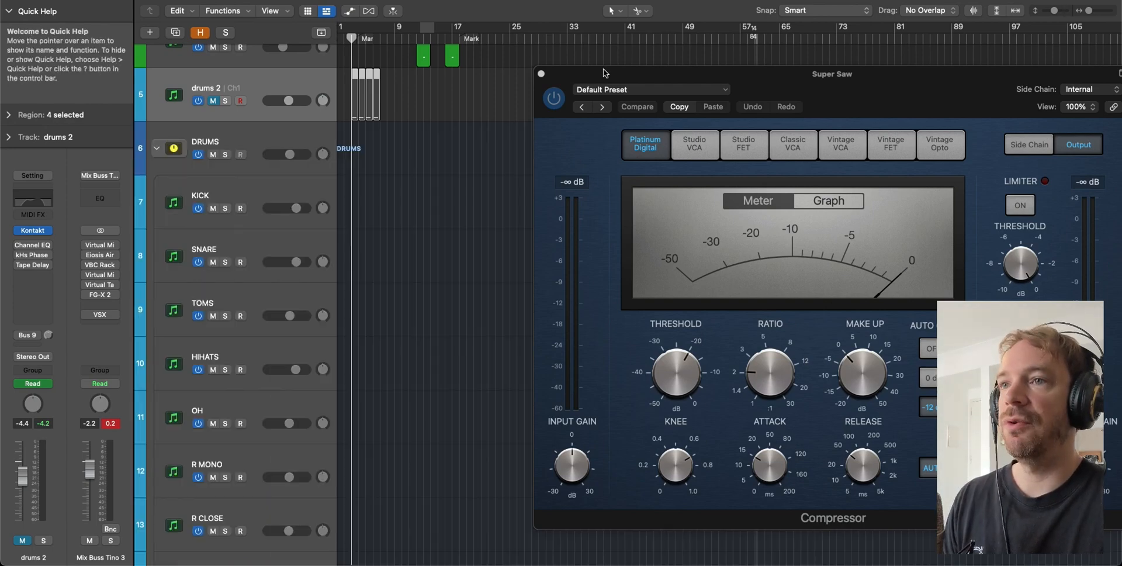
{"action": "left_click_drag", "start_coordinate": [606, 75], "coordinate": [408, 58]}
- Set the Super Saw Compressor's side chain source to Inst > drums 2 (Inst 13)
{"action": "left_click", "coordinate": [892, 71]}
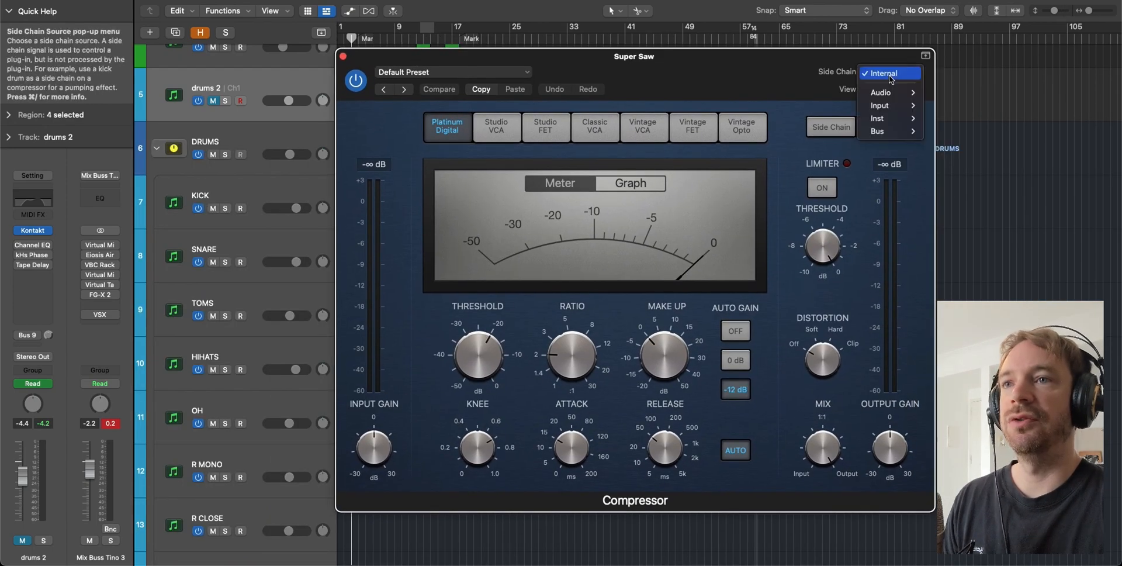
{"action": "mouse_move", "coordinate": [883, 121]}
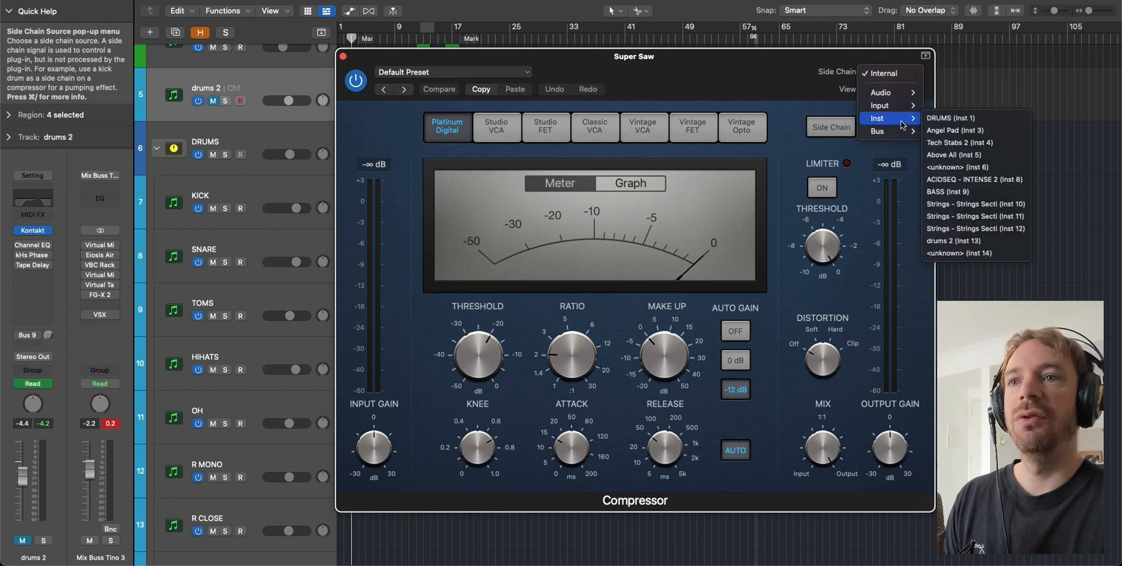
{"action": "mouse_move", "coordinate": [888, 99]}
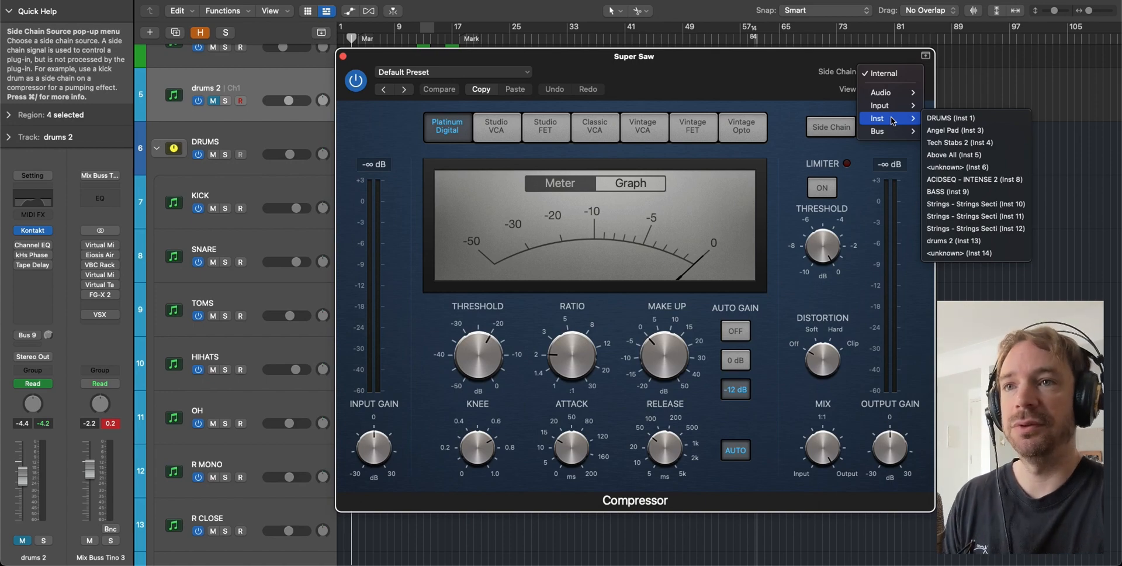
{"action": "left_click", "coordinate": [945, 240]}
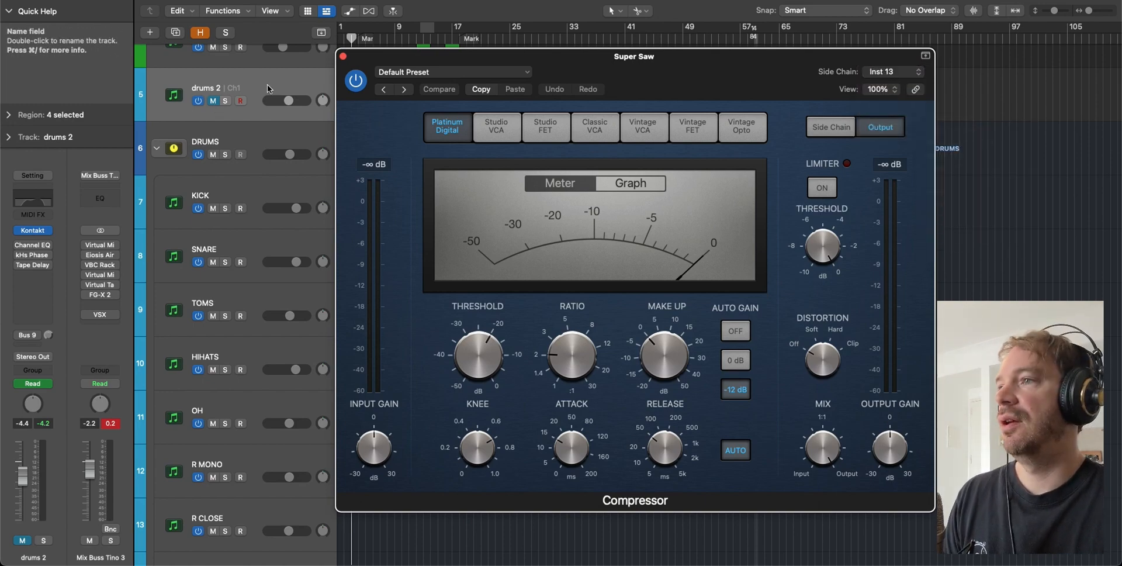
{"action": "left_click_drag", "start_coordinate": [443, 56], "coordinate": [636, 75]}
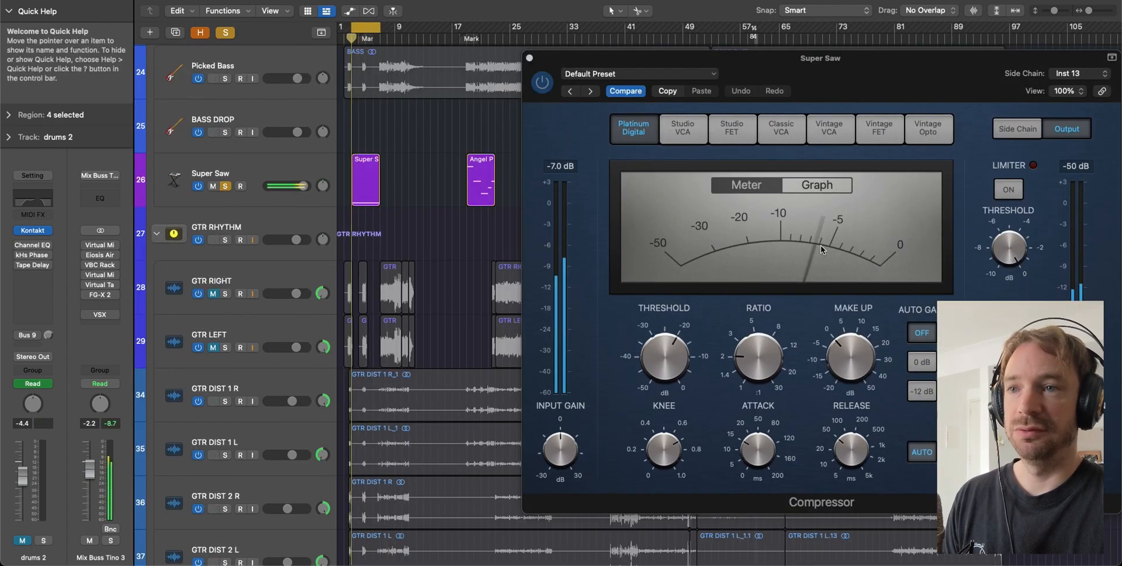
- Lower the Compressor threshold, set ratio to 3.1:1 and make-up gain to 4.0 dB, auditioning with playback
{"action": "key", "text": "space"}
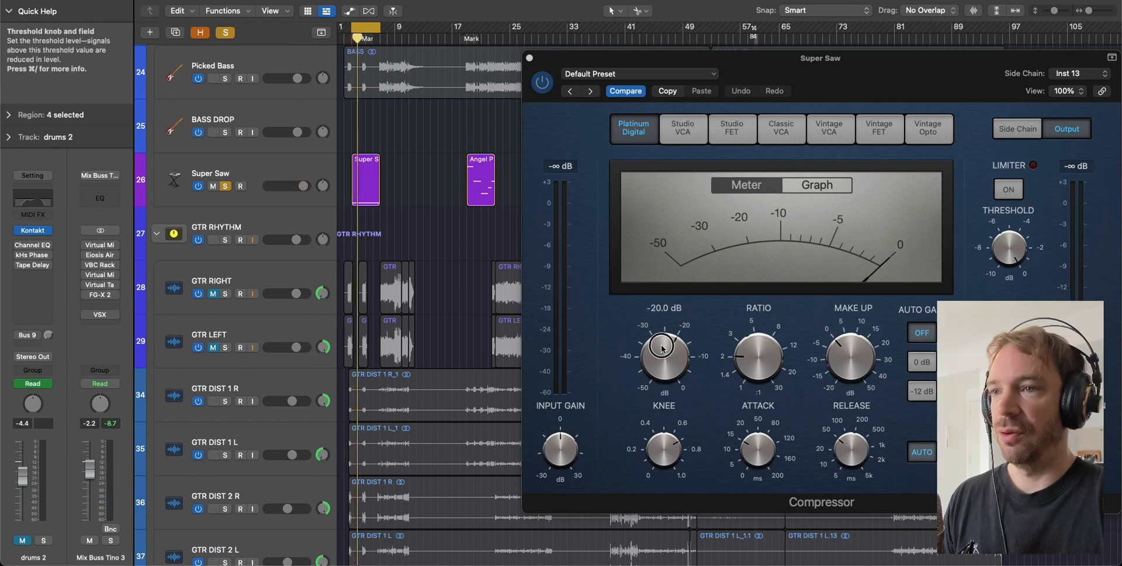
{"action": "left_click_drag", "start_coordinate": [665, 353], "coordinate": [659, 378]}
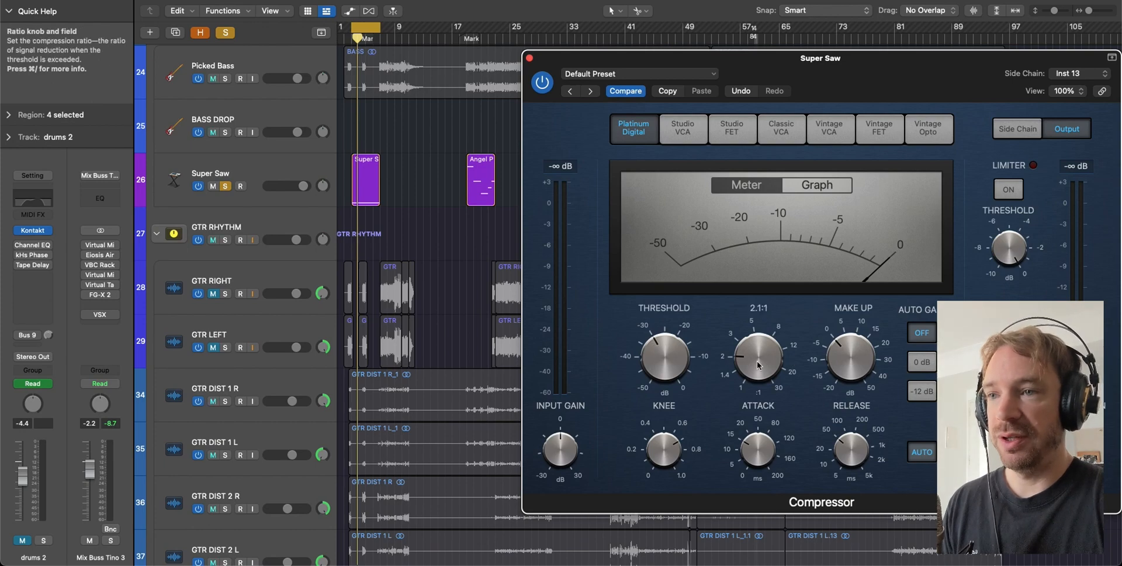
{"action": "left_click_drag", "start_coordinate": [756, 350], "coordinate": [754, 341]}
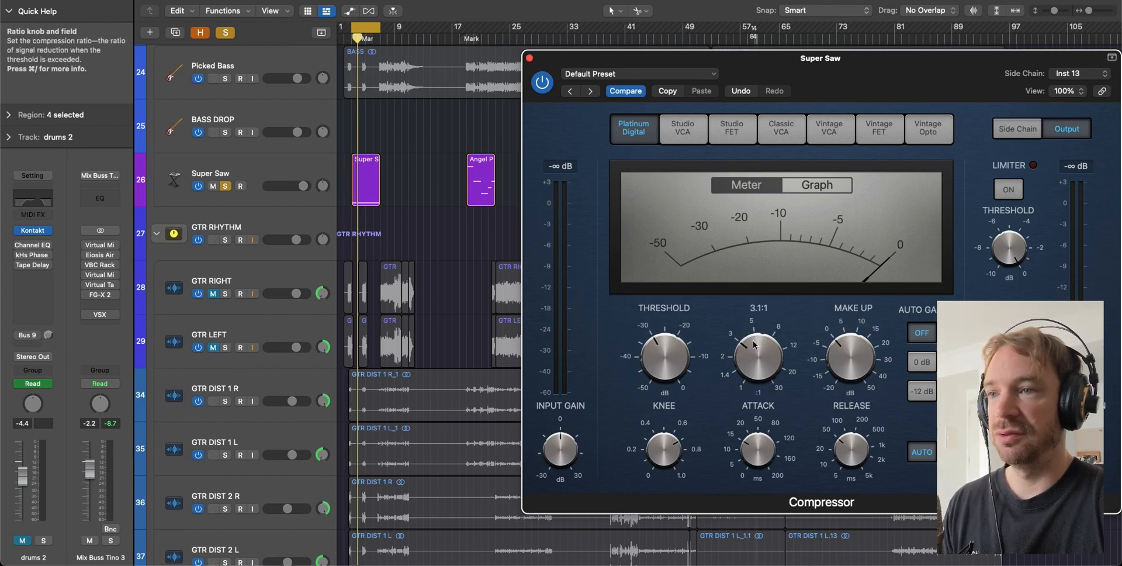
{"action": "key", "text": "space"}
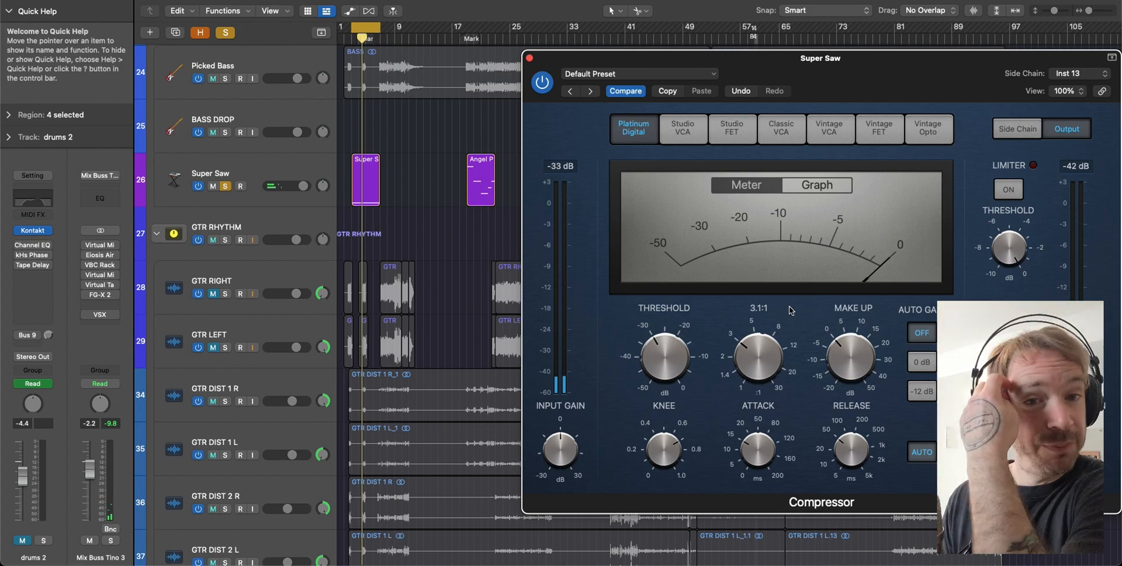
{"action": "left_click_drag", "start_coordinate": [835, 356], "coordinate": [836, 353]}
{"action": "key", "text": "space"}
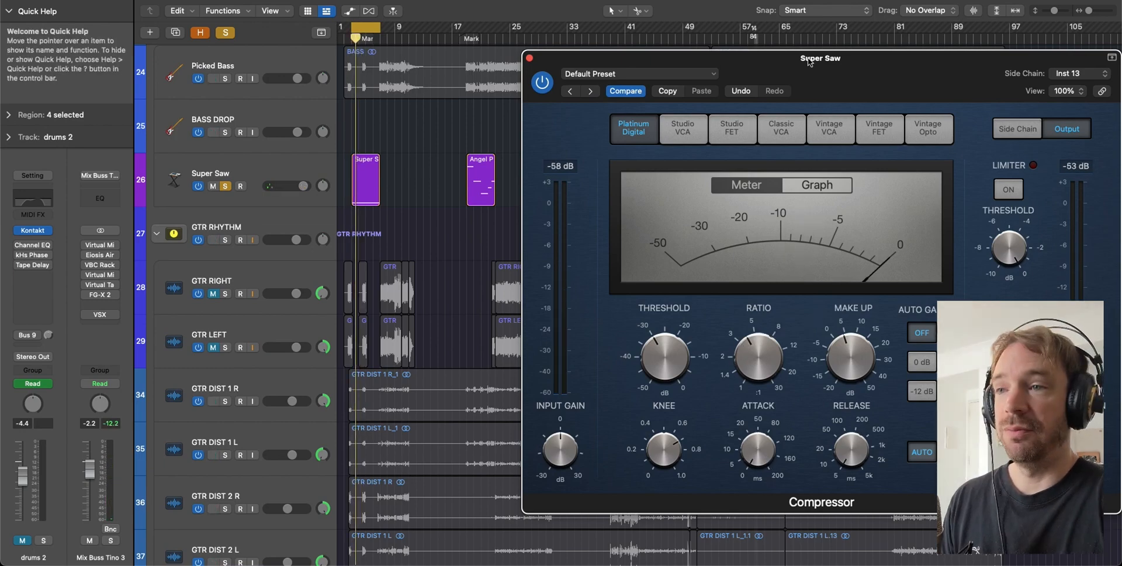
{"action": "scroll", "coordinate": [434, 142], "scroll_direction": "up", "scroll_amount": 15}
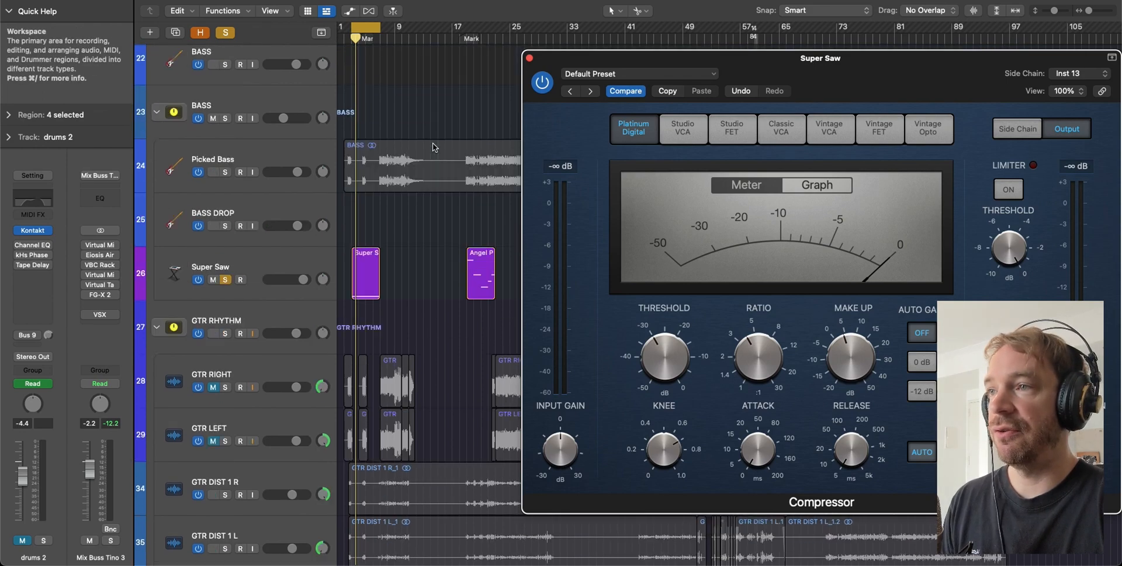
- Scroll up to the DRUMS folder and select KICK, SNARE and TOMS in turn to view their channel strips
{"action": "scroll", "coordinate": [431, 143], "scroll_direction": "up", "scroll_amount": 4}
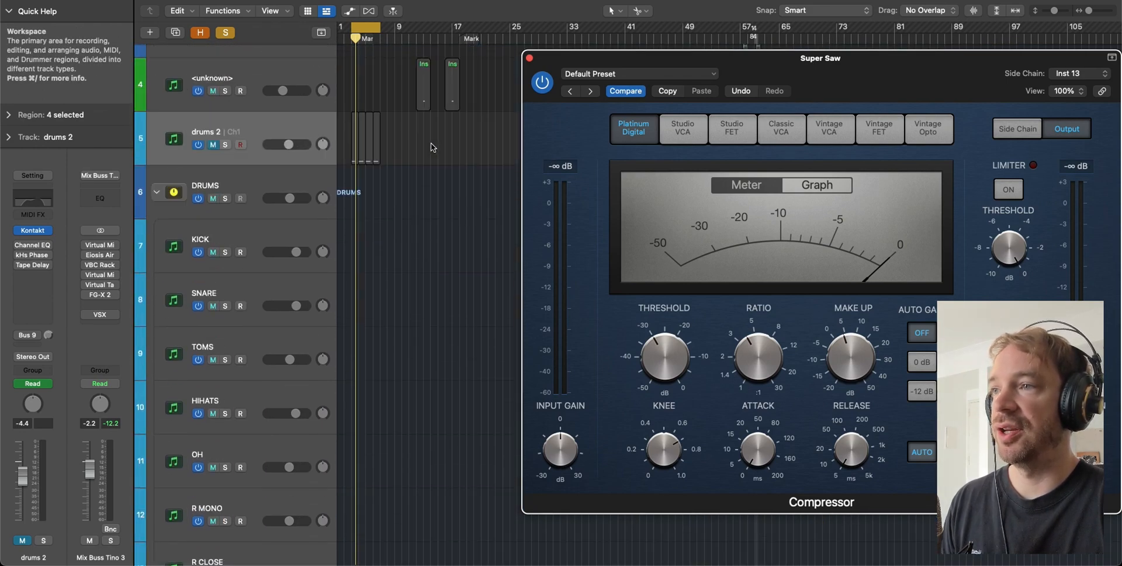
{"action": "left_click", "coordinate": [380, 148]}
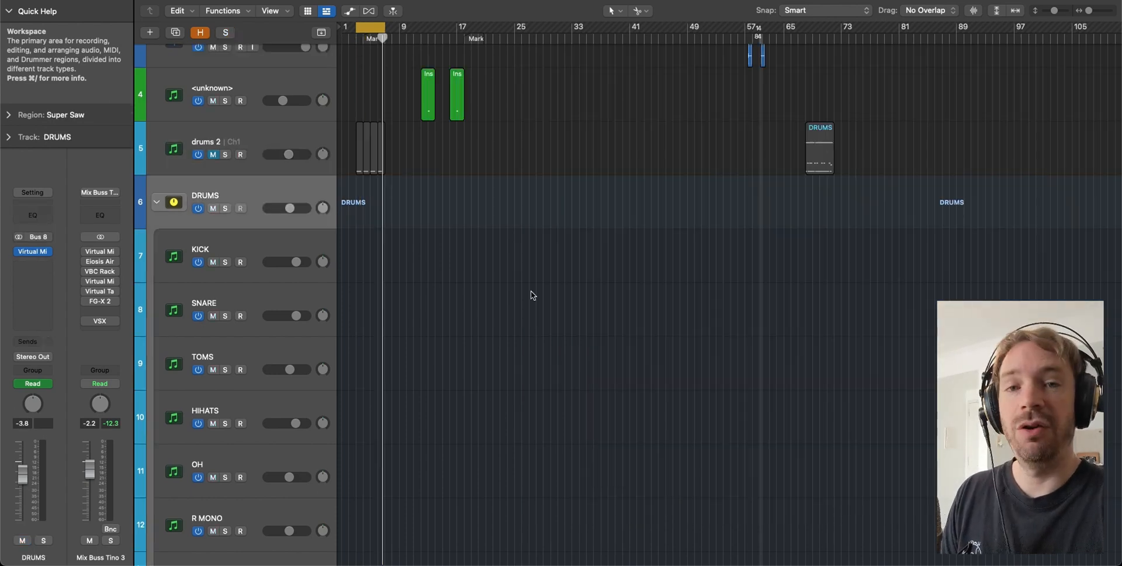
{"action": "scroll", "coordinate": [531, 295], "scroll_direction": "up", "scroll_amount": 1}
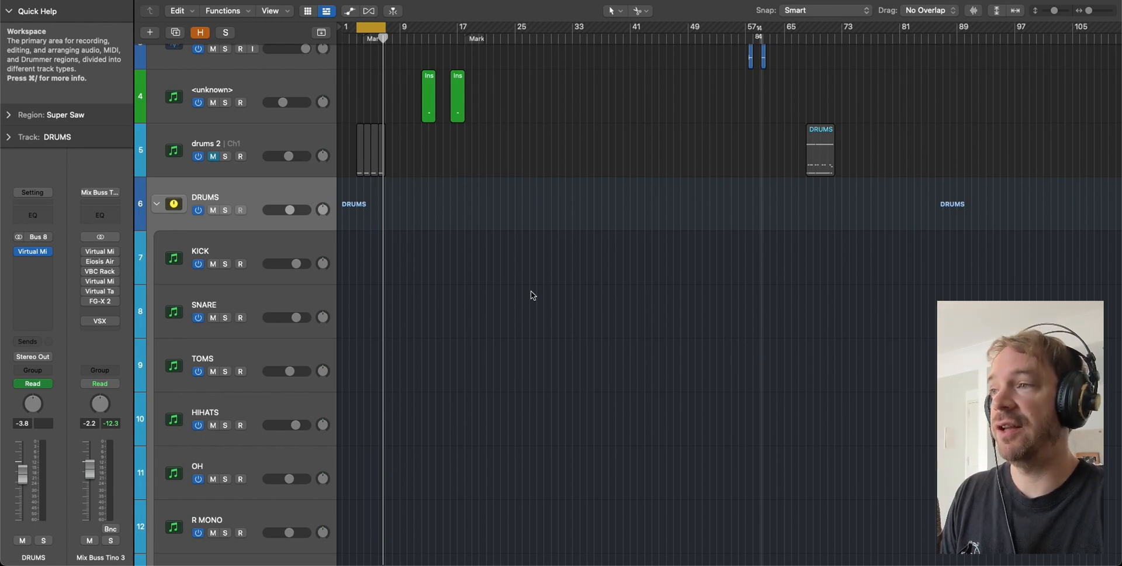
{"action": "scroll", "coordinate": [531, 290], "scroll_direction": "up", "scroll_amount": 1}
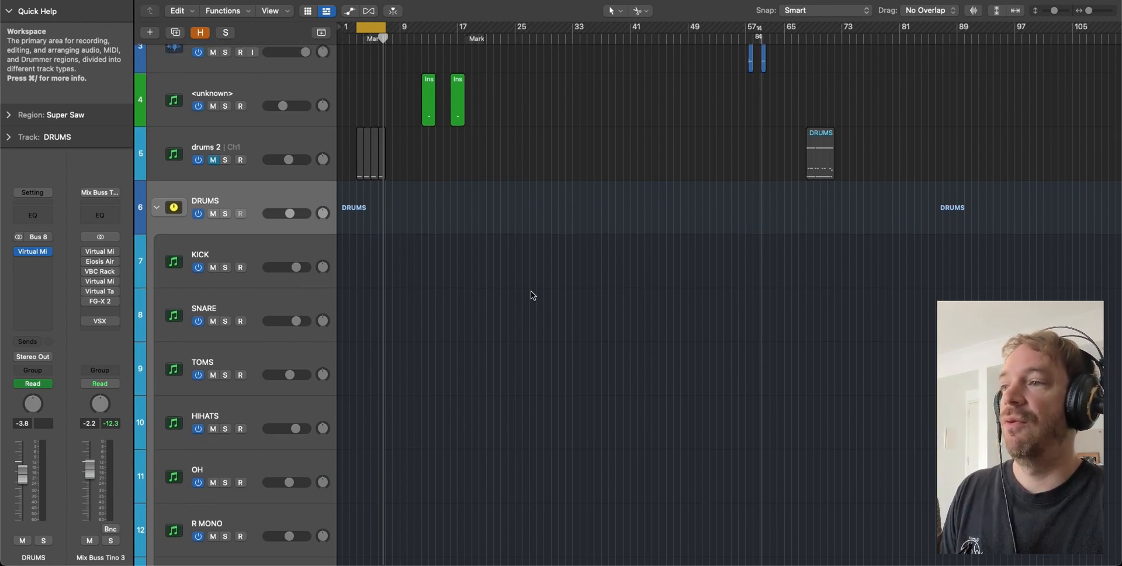
{"action": "left_click", "coordinate": [239, 248]}
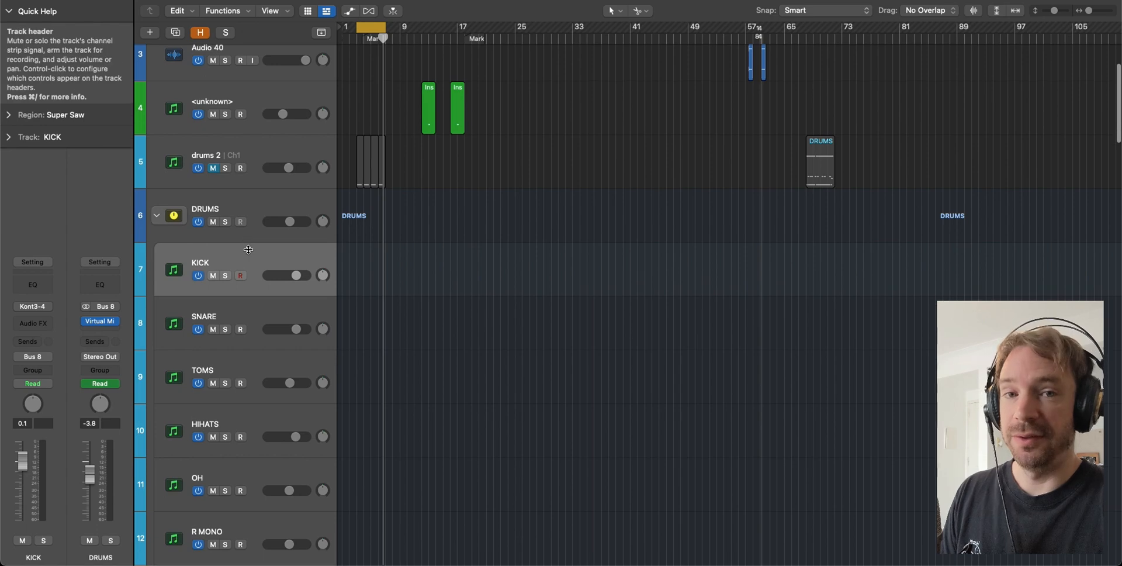
{"action": "scroll", "coordinate": [456, 290], "scroll_direction": "up", "scroll_amount": 1}
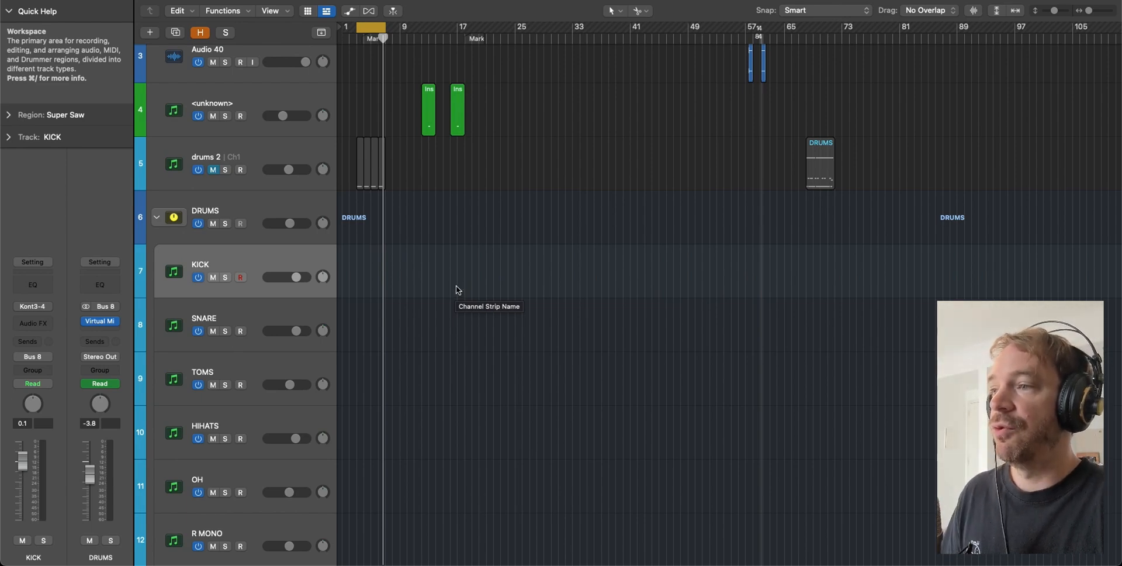
{"action": "scroll", "coordinate": [456, 285], "scroll_direction": "down", "scroll_amount": 2}
{"action": "left_click", "coordinate": [275, 276]}
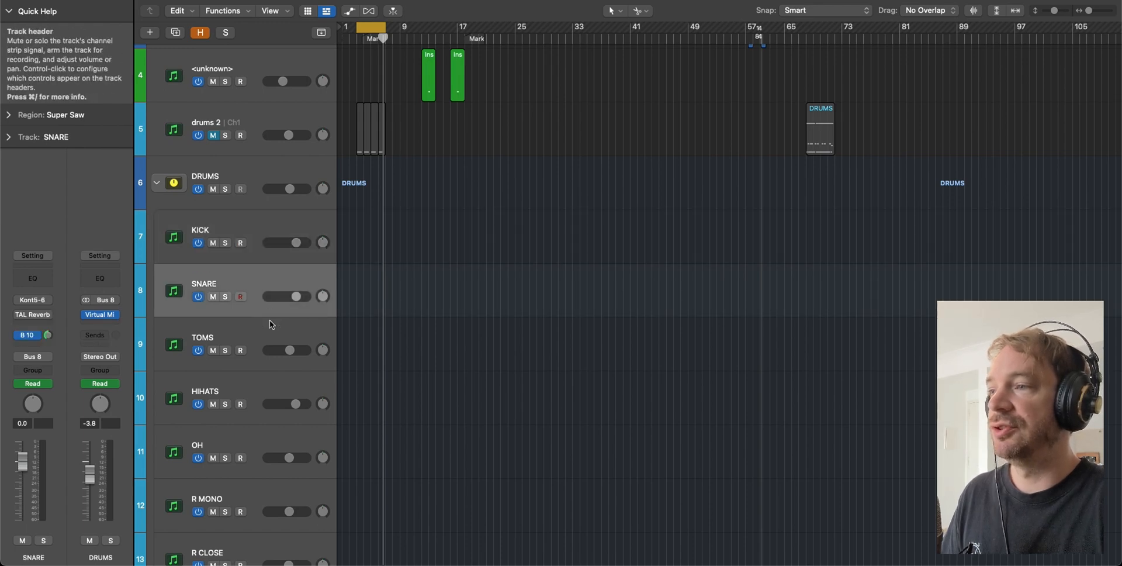
{"action": "left_click", "coordinate": [268, 320]}
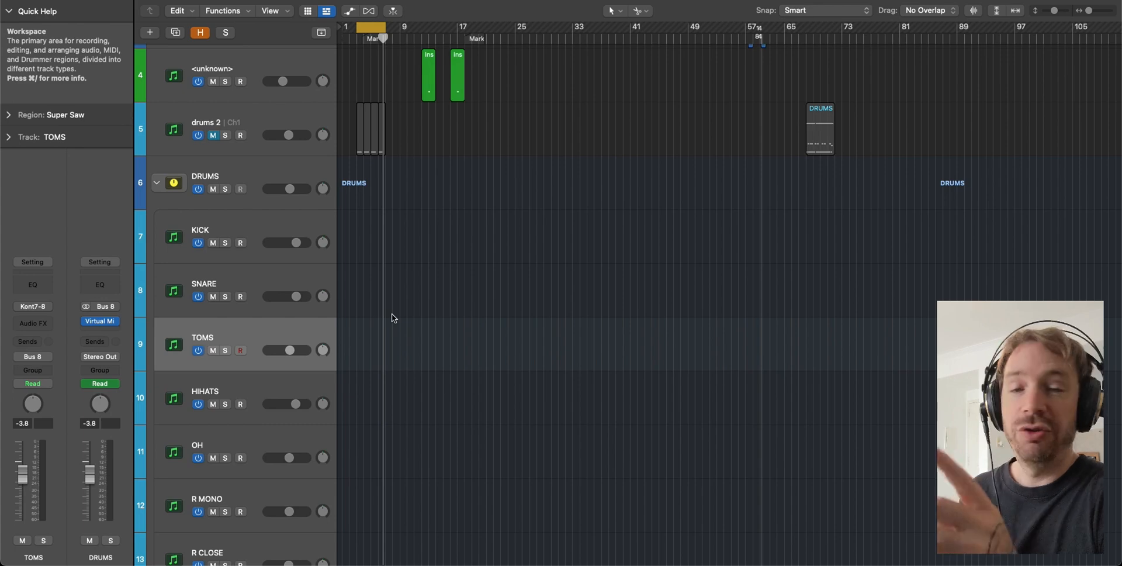
- Add a send to Bus 32 on both the SNARE and TOMS tracks
{"action": "left_click", "coordinate": [262, 281]}
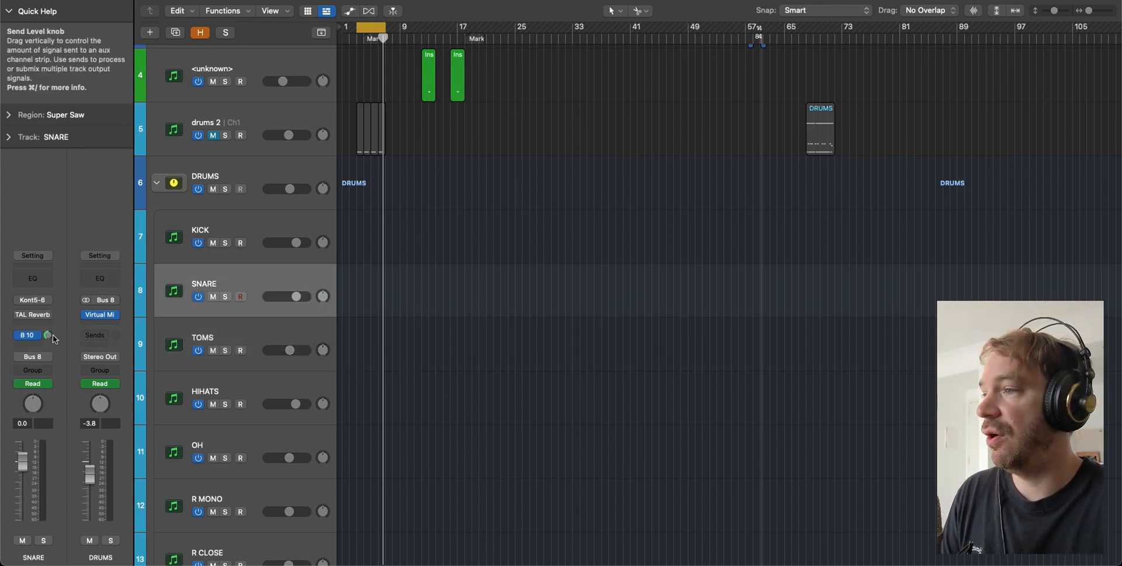
{"action": "left_click", "coordinate": [27, 337]}
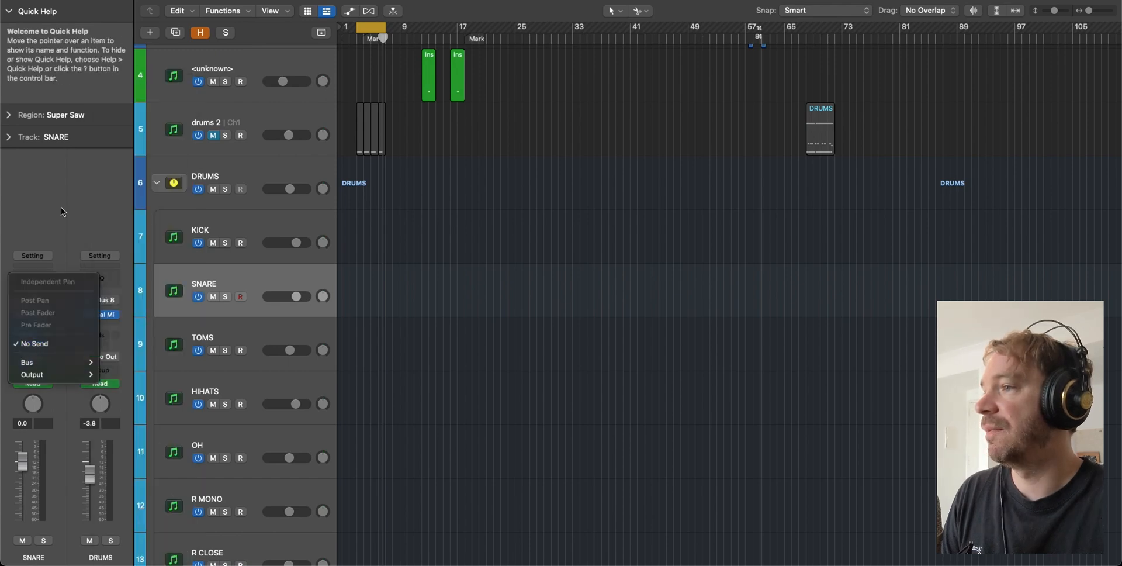
{"action": "mouse_move", "coordinate": [41, 358]}
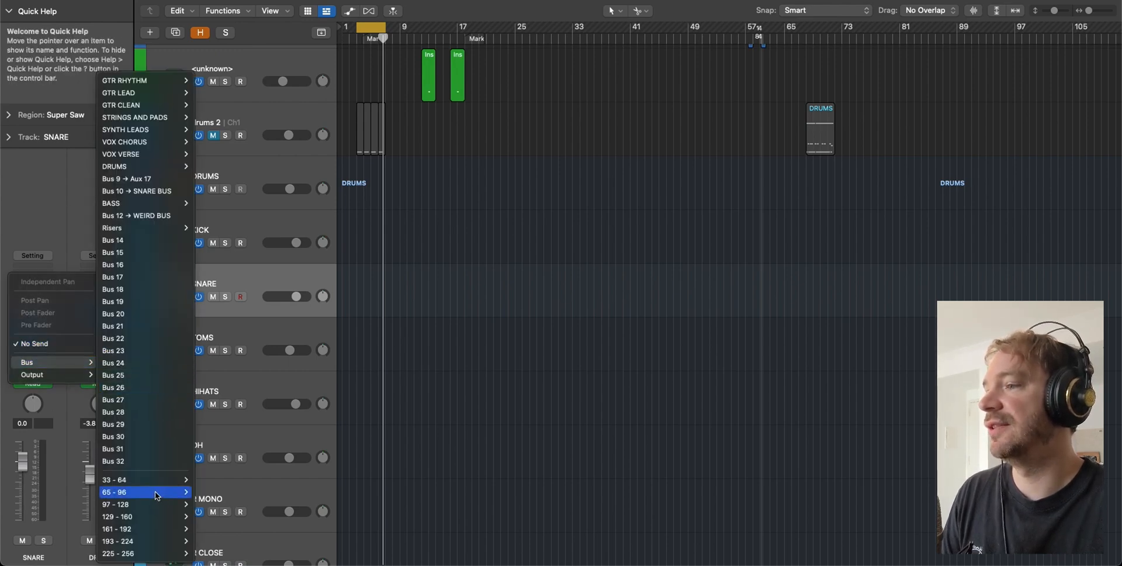
{"action": "left_click", "coordinate": [145, 462]}
{"action": "left_click", "coordinate": [257, 327]}
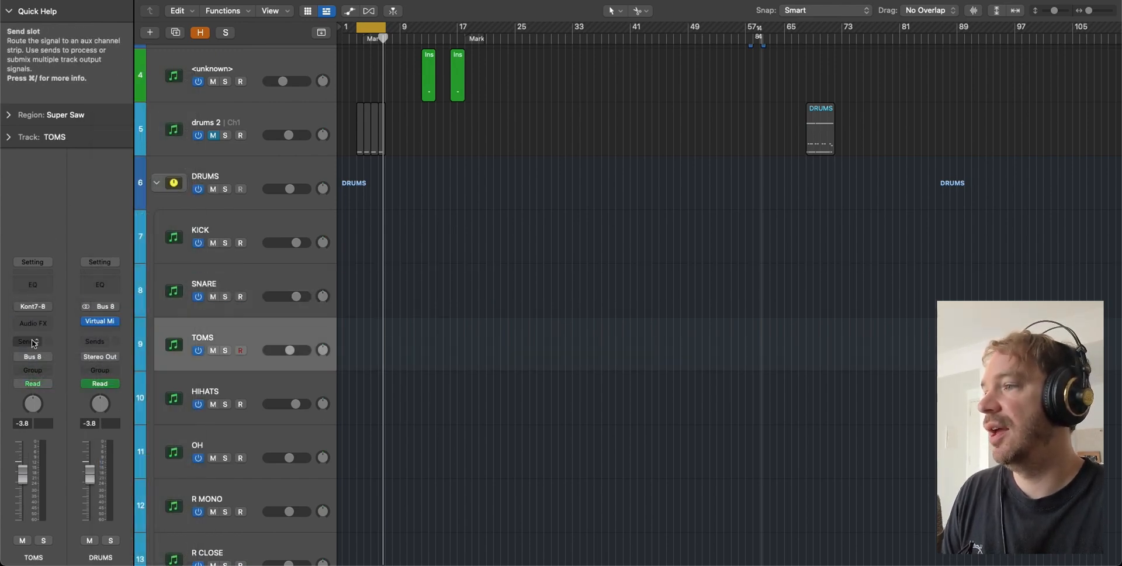
{"action": "left_click", "coordinate": [26, 341]}
{"action": "mouse_move", "coordinate": [37, 355]}
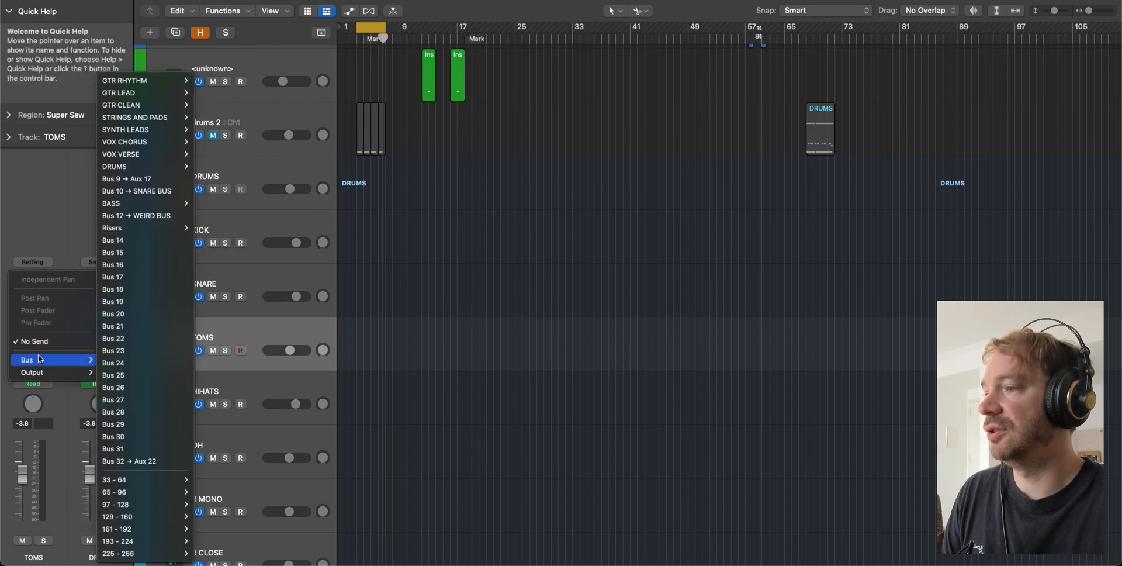
{"action": "left_click", "coordinate": [172, 461]}
- In the Mixer, insert a stereo Raum reverb on Aux 22 and play back the drums
{"action": "key", "text": "x"}
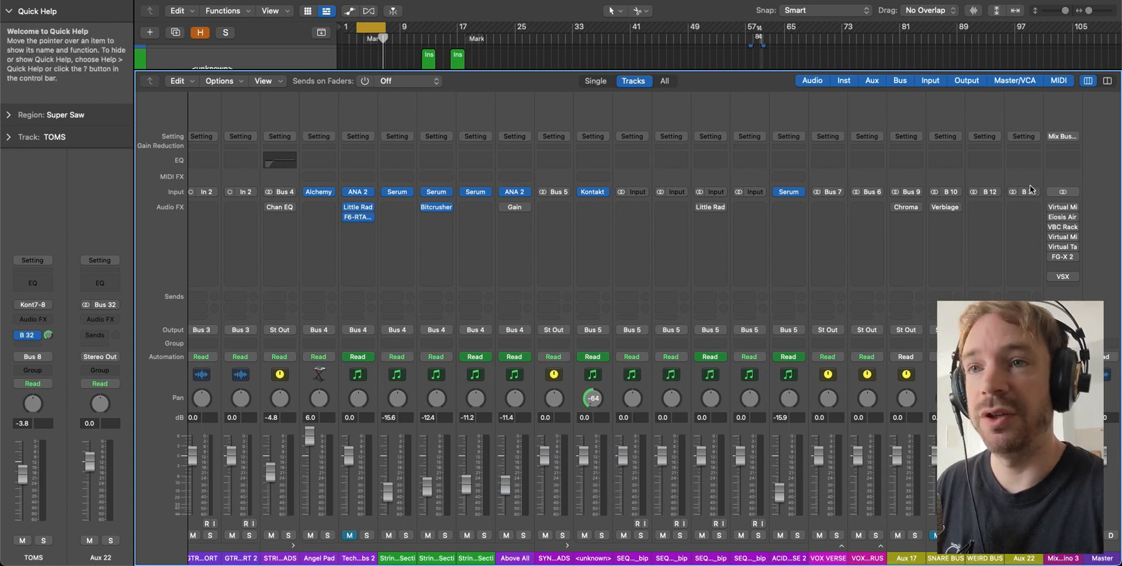
{"action": "left_click", "coordinate": [1031, 207]}
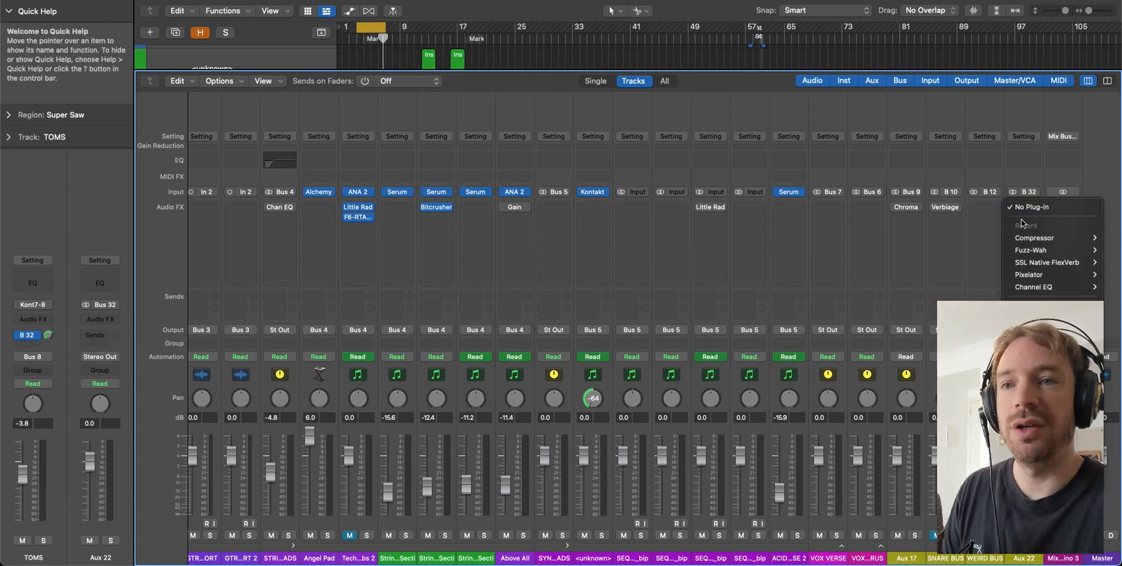
{"action": "mouse_move", "coordinate": [932, 383]}
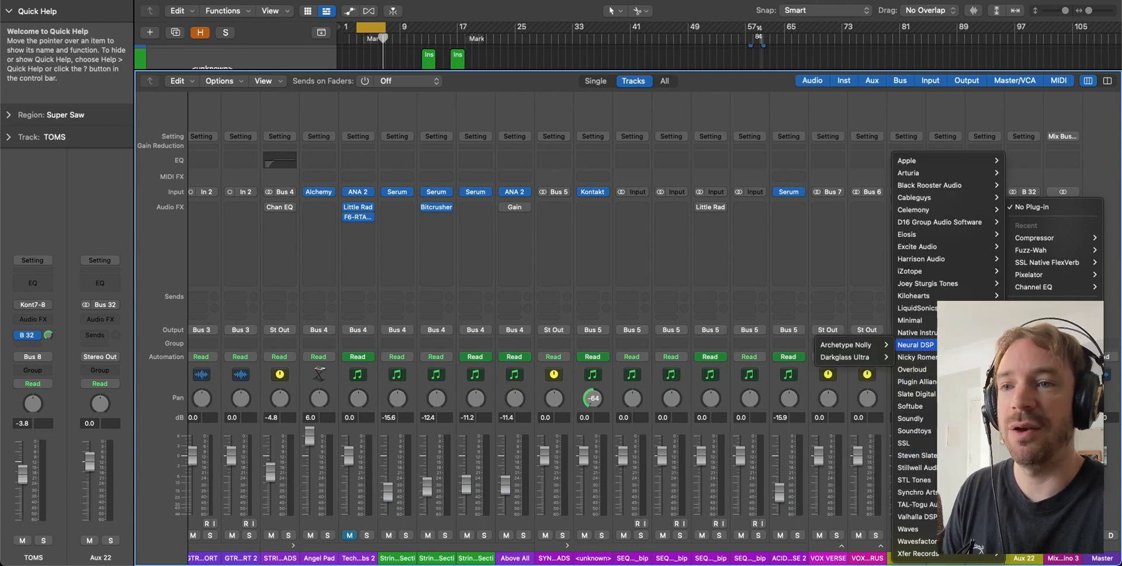
{"action": "mouse_move", "coordinate": [943, 332]}
{"action": "mouse_move", "coordinate": [869, 333]}
{"action": "left_click", "coordinate": [831, 332]}
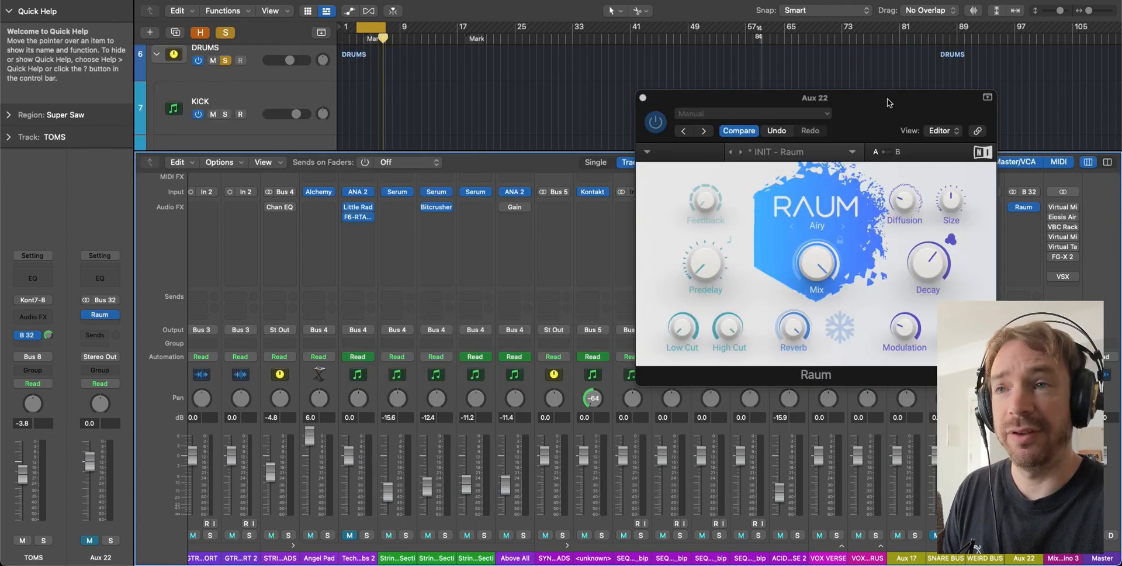
{"action": "left_click_drag", "start_coordinate": [889, 102], "coordinate": [712, 52]}
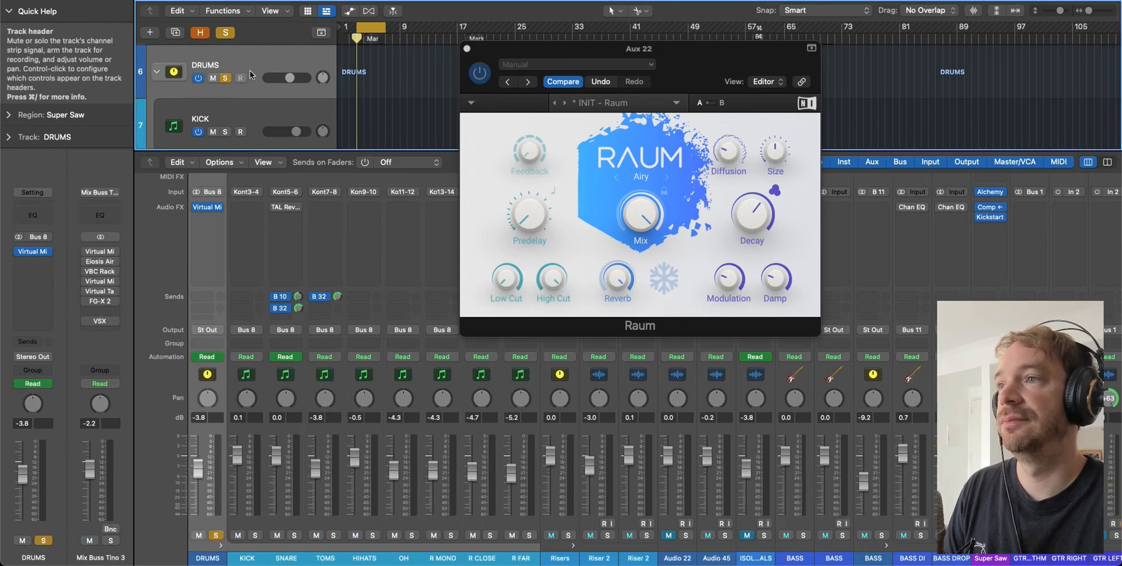
{"action": "key", "text": "space"}
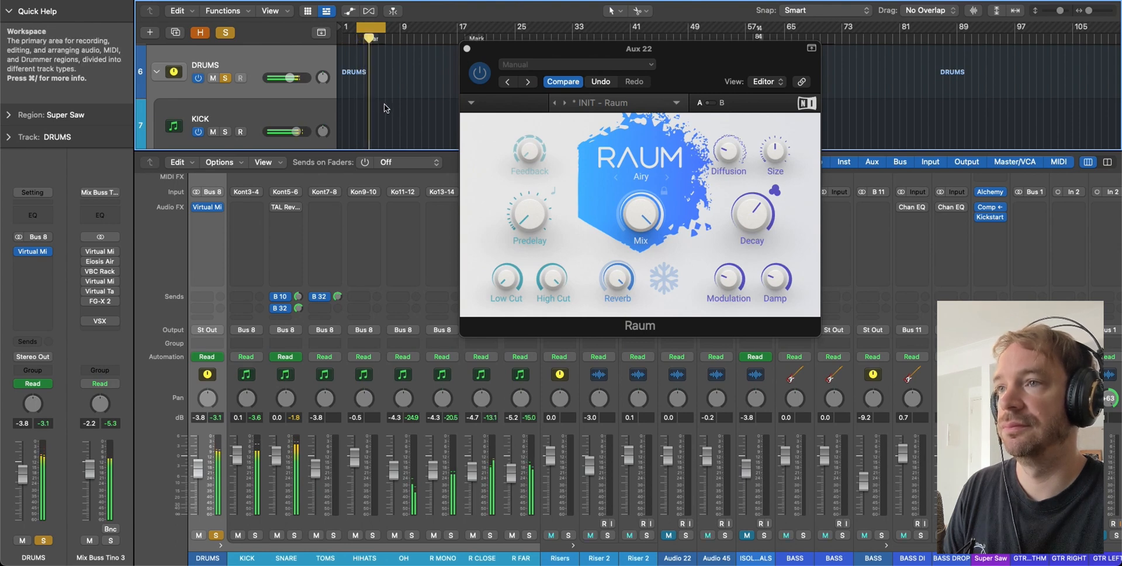
- Set a cycle range over bars 21–23 and reopen the Raum reverb on Aux 22 in the Mixer
{"action": "scroll", "coordinate": [585, 397], "scroll_direction": "right", "scroll_amount": 20}
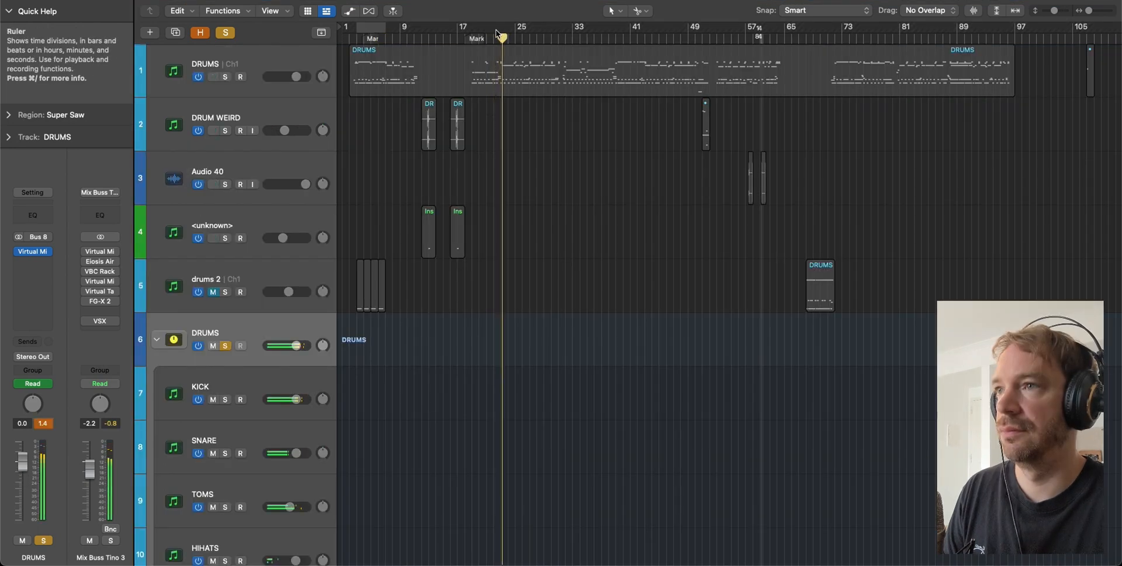
{"action": "left_click_drag", "start_coordinate": [495, 29], "coordinate": [509, 28]}
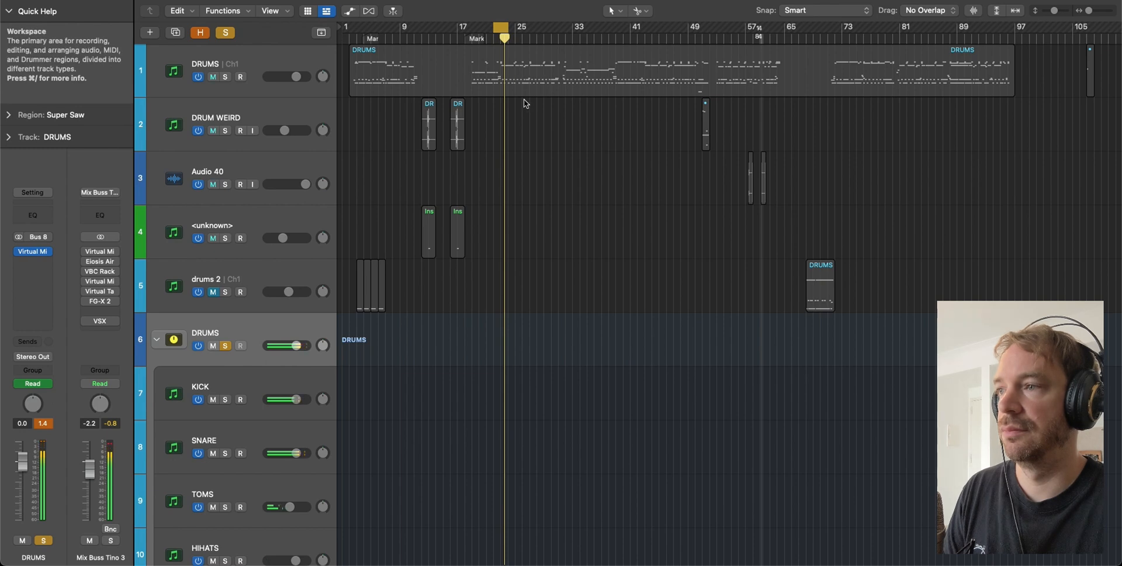
{"action": "key", "text": "x"}
{"action": "left_click", "coordinate": [627, 238]}
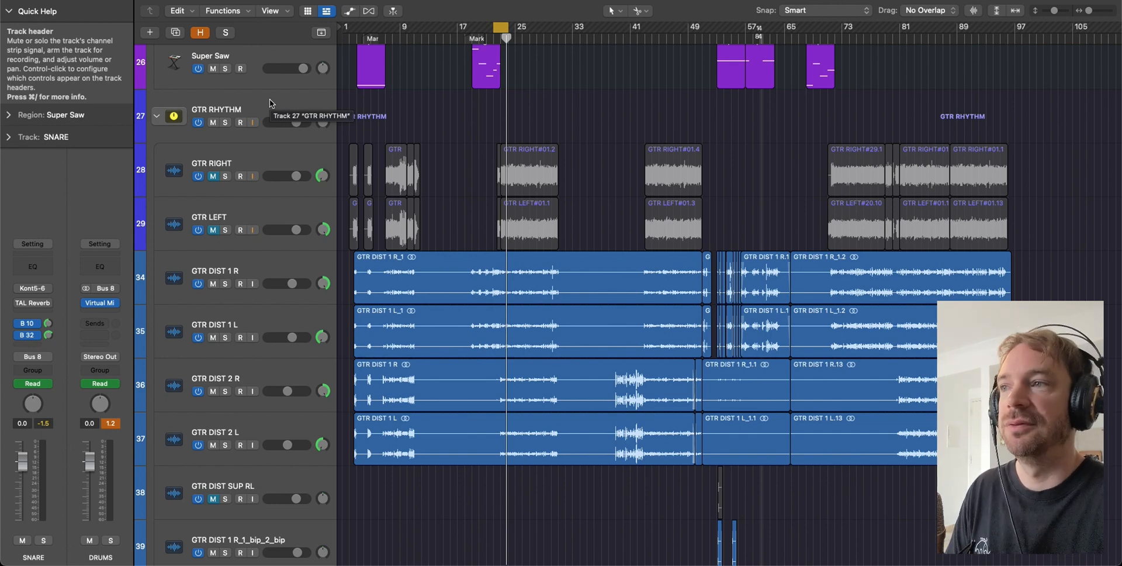
- Select the GTR RHYTHM track, then the empty Audio 48 track below the vocal stacks
{"action": "left_click", "coordinate": [537, 125]}
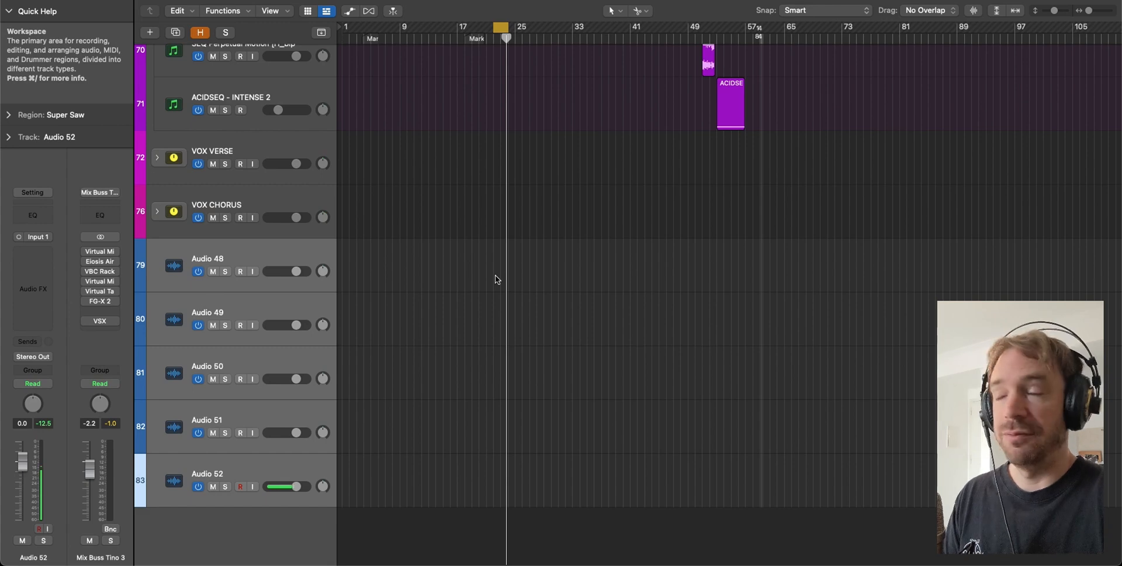
{"action": "left_click", "coordinate": [301, 257]}
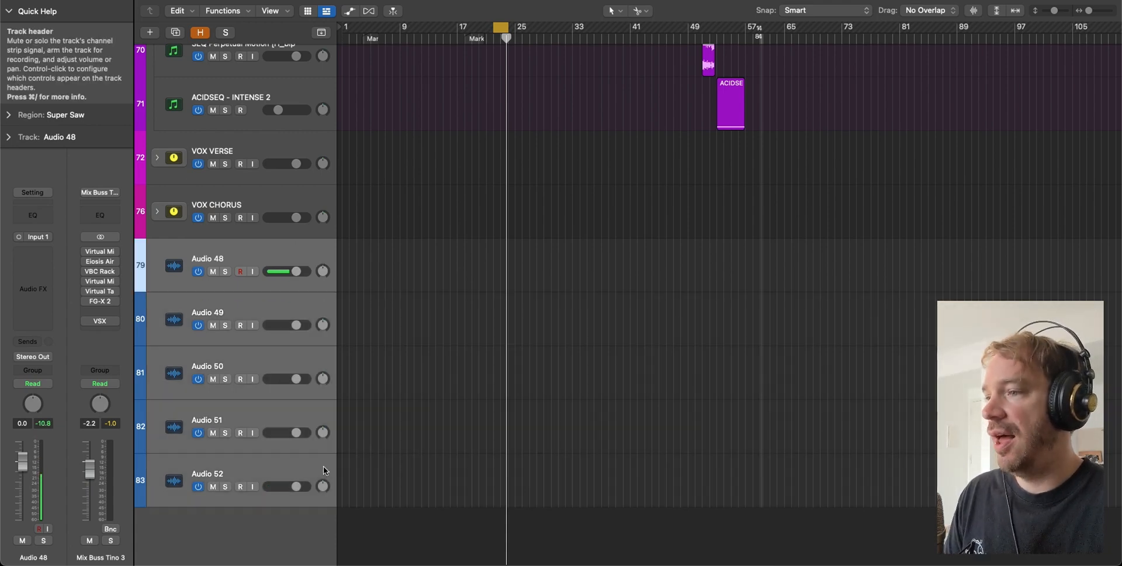
- Group Audio 48–52 into a GANG VOCALS summing track stack
{"action": "right_click", "coordinate": [271, 246]}
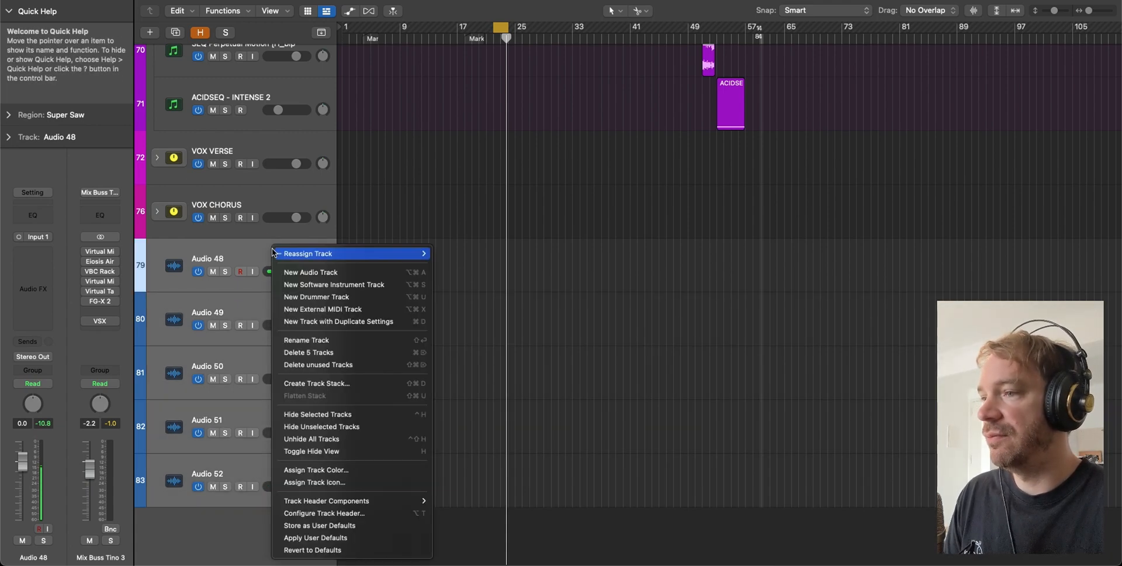
{"action": "left_click", "coordinate": [357, 385]}
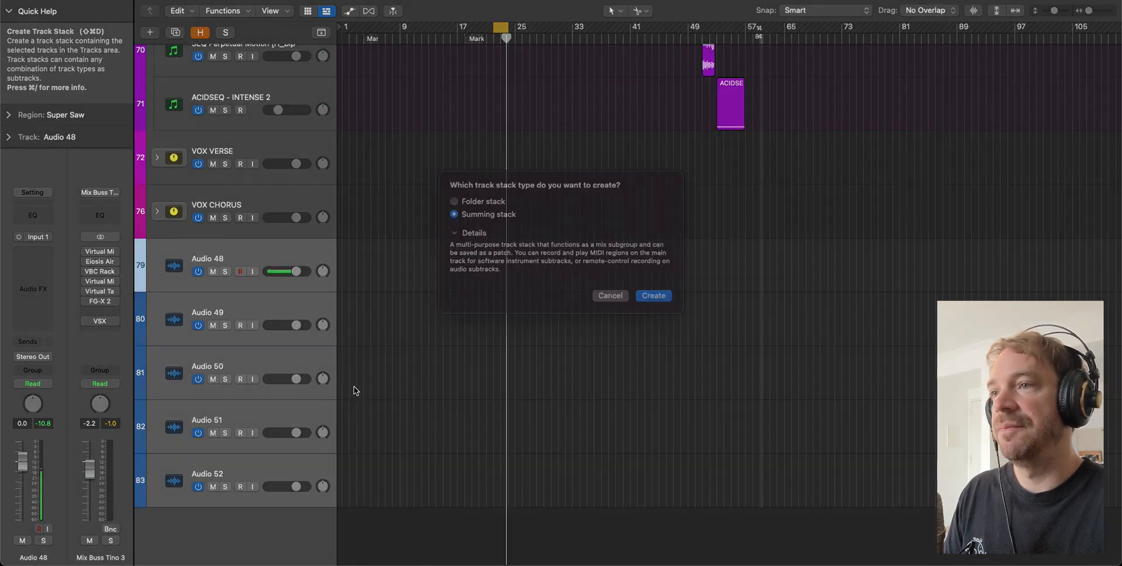
{"action": "key", "text": "Return"}
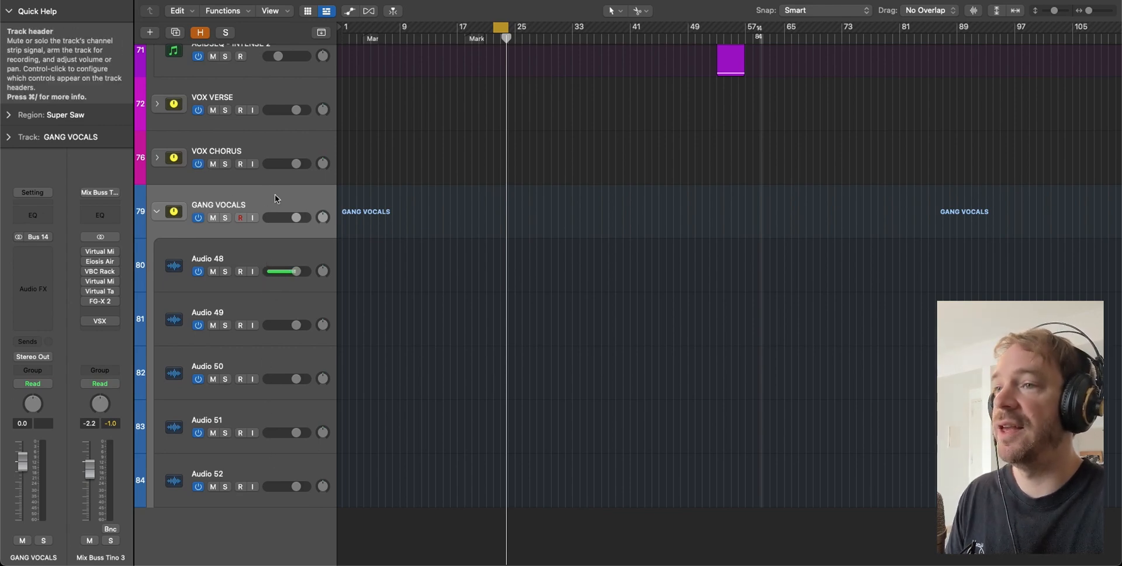
- Enable the stack's Channel EQ low-cut band at about 103 Hz
{"action": "left_click", "coordinate": [22, 222]}
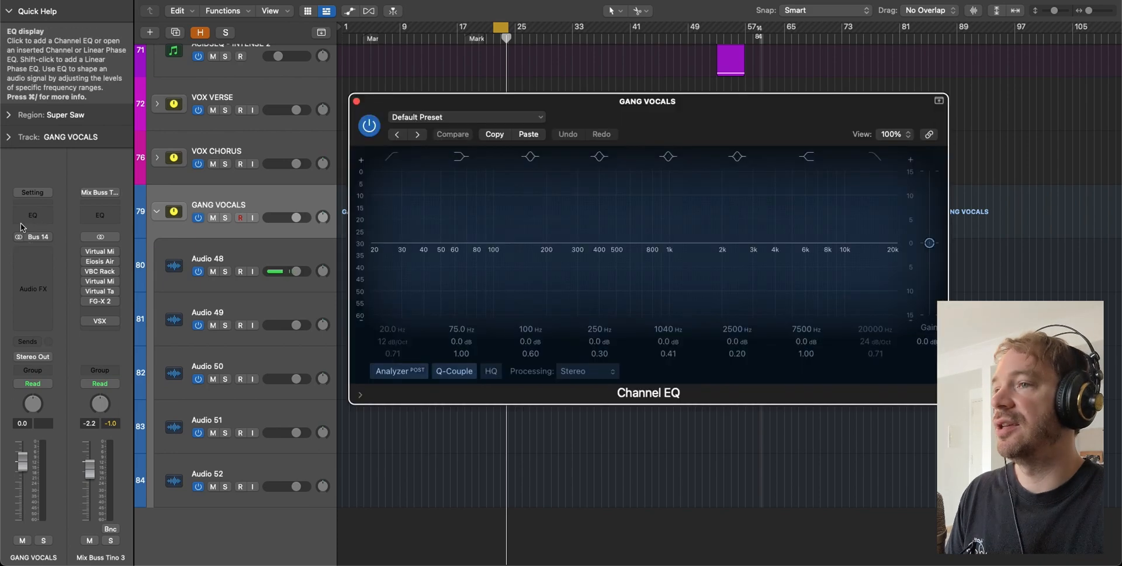
{"action": "left_click", "coordinate": [372, 259]}
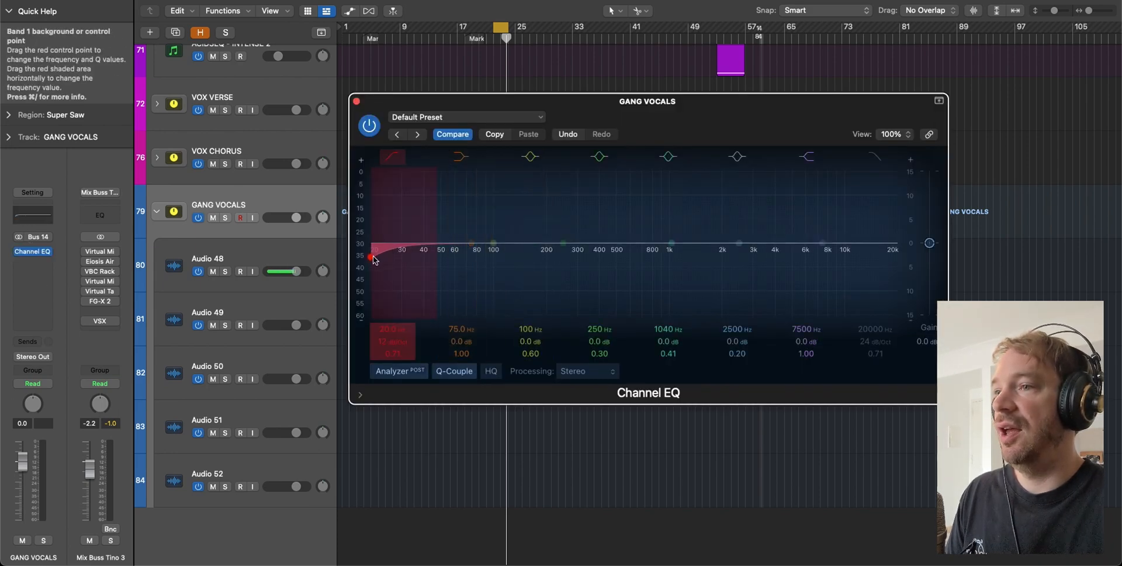
{"action": "left_click_drag", "start_coordinate": [372, 259], "coordinate": [495, 261]}
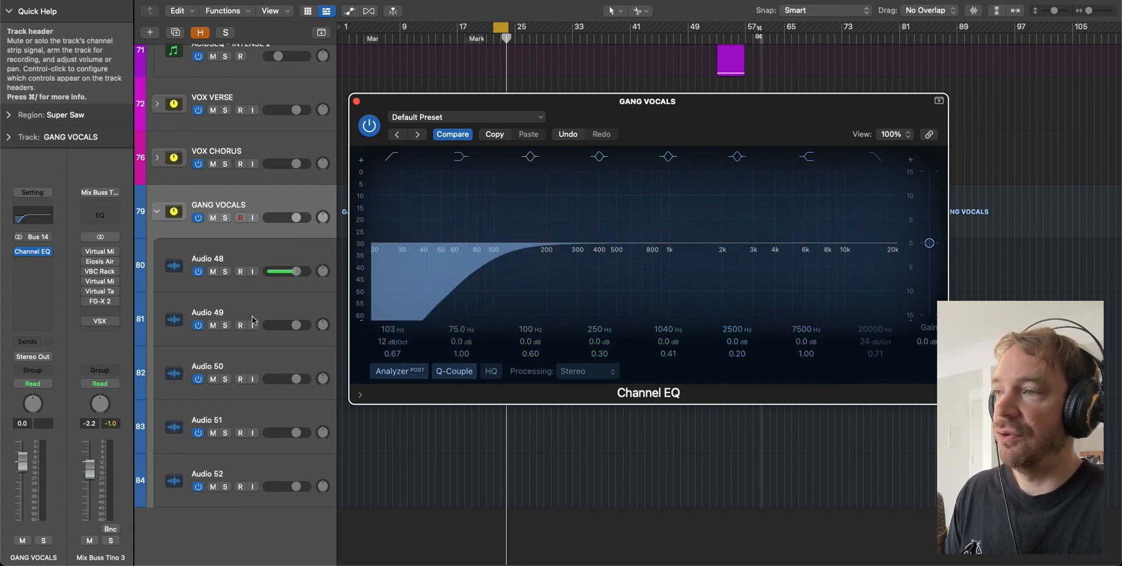
{"action": "key", "text": "super+w"}
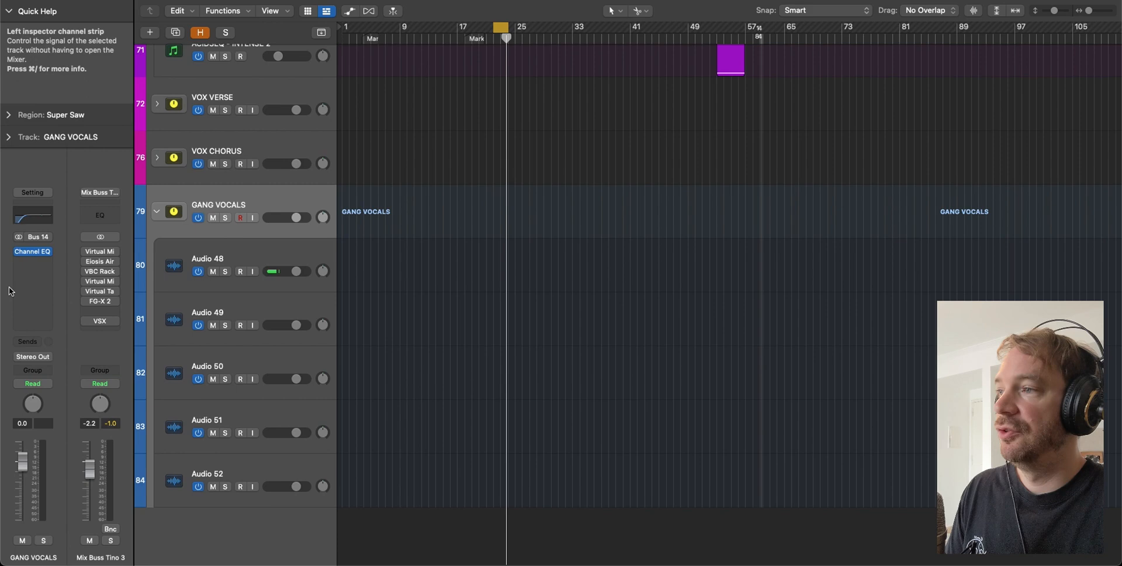
- Insert a stereo Compressor on the GANG VOCALS stack
{"action": "left_click", "coordinate": [26, 262]}
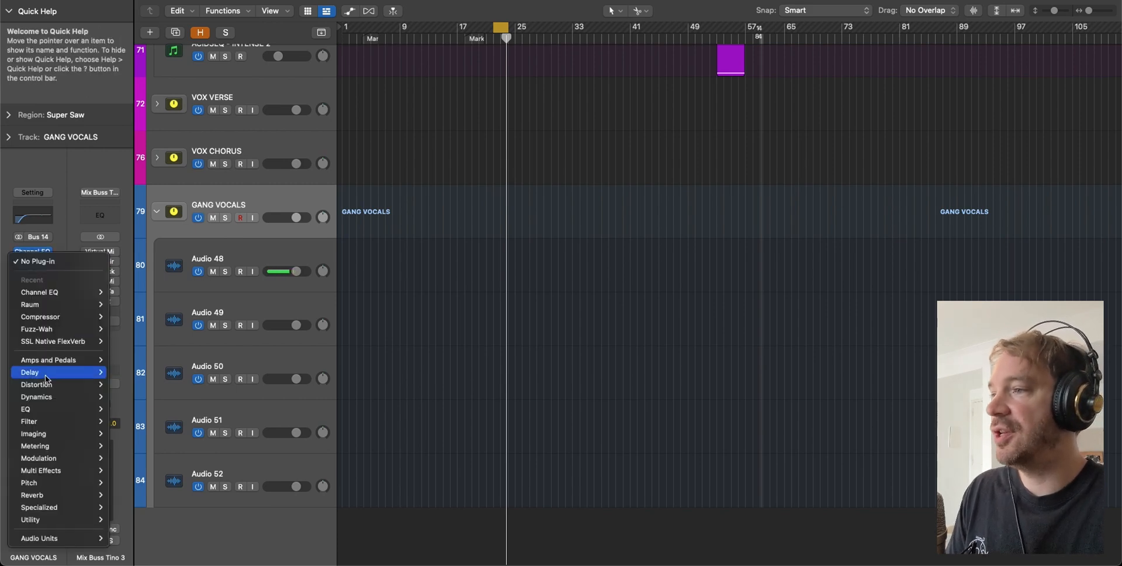
{"action": "mouse_move", "coordinate": [52, 396]}
{"action": "mouse_move", "coordinate": [136, 401]}
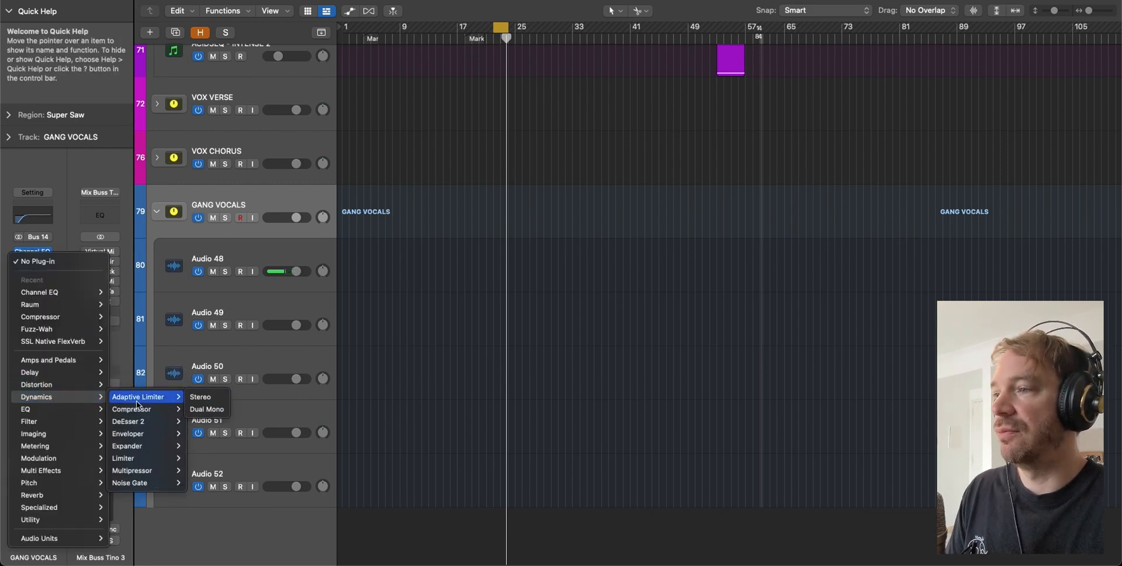
{"action": "left_click", "coordinate": [200, 409]}
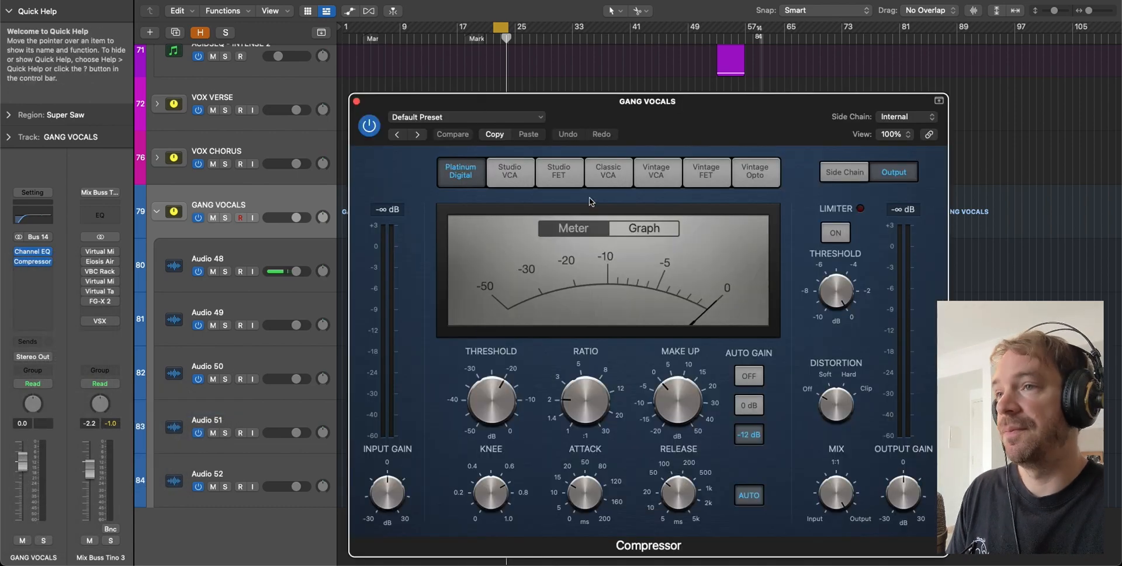
{"action": "key", "text": "super+w"}
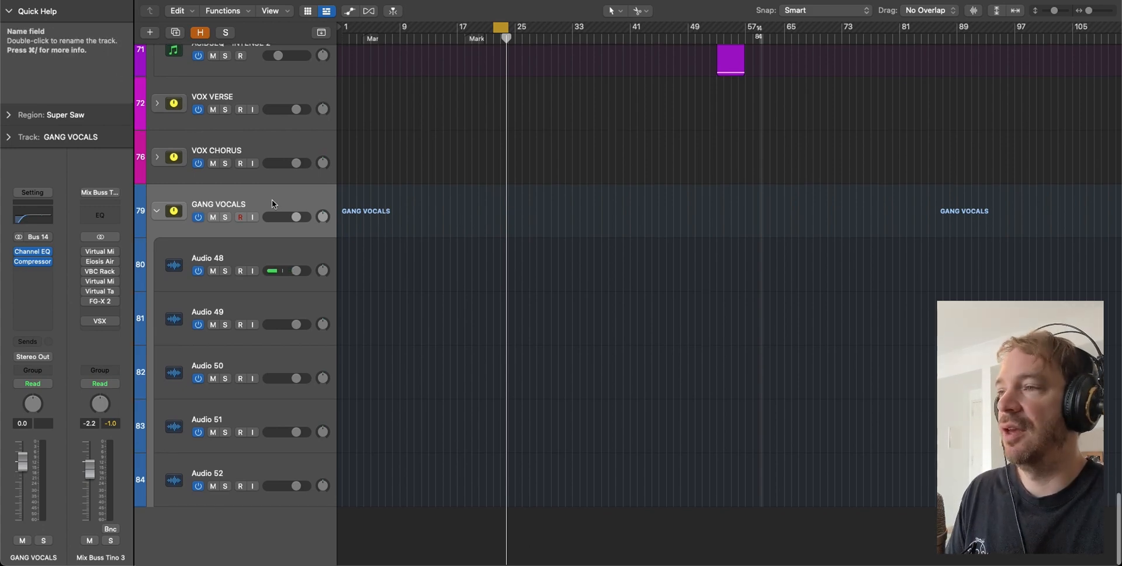
- Add a GANG VOCALS send to Bus 31, creating the new Aux 24 channel
{"action": "left_click", "coordinate": [47, 347]}
{"action": "mouse_move", "coordinate": [35, 360]}
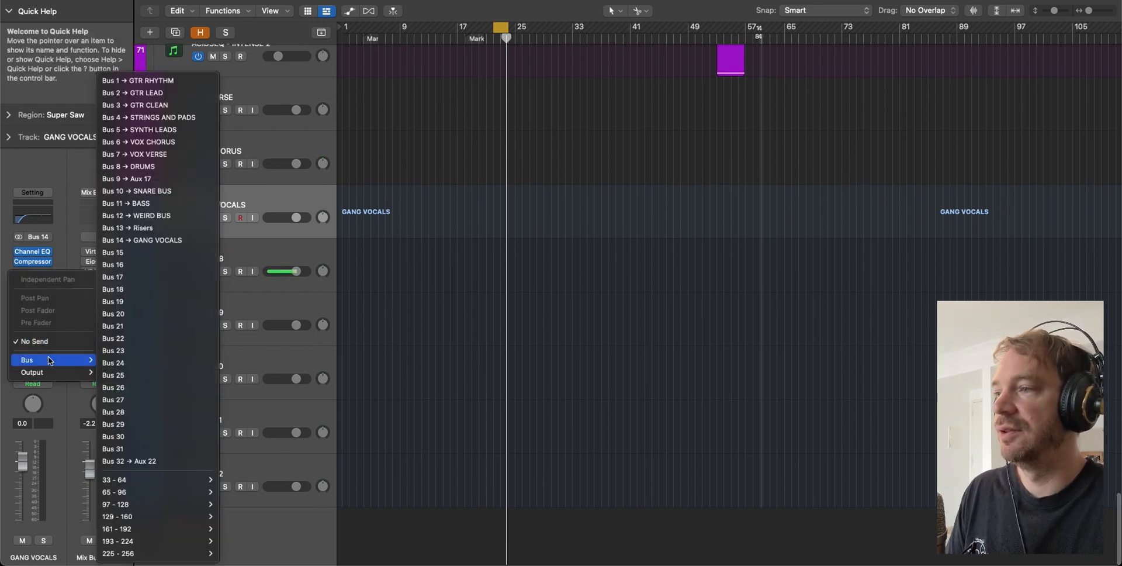
{"action": "left_click", "coordinate": [183, 450]}
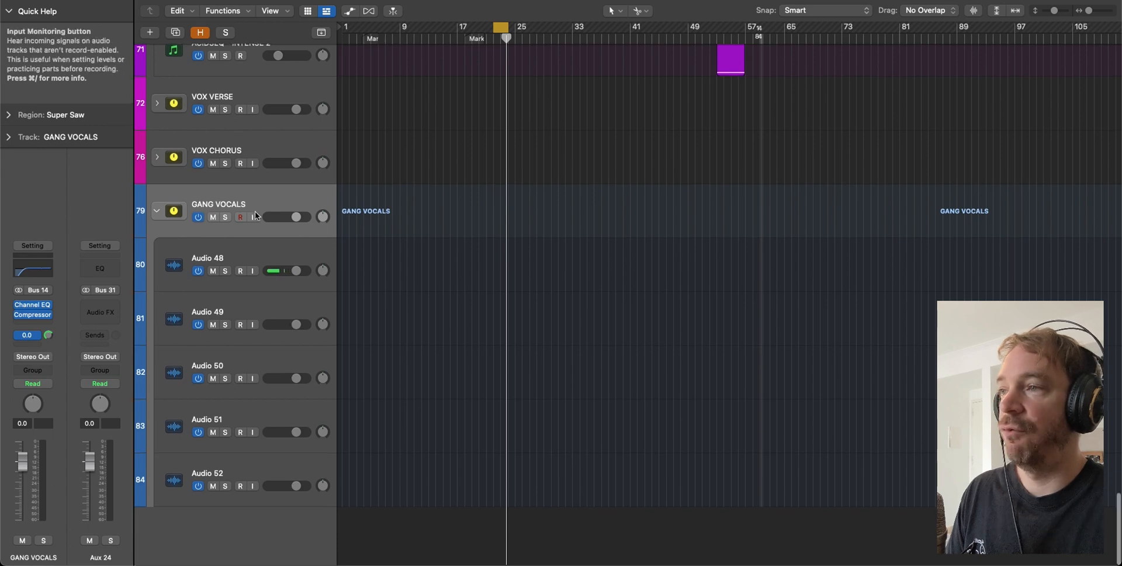
{"action": "scroll", "coordinate": [268, 197], "scroll_direction": "up", "scroll_amount": 1}
{"action": "scroll", "coordinate": [268, 200], "scroll_direction": "up", "scroll_amount": 3}
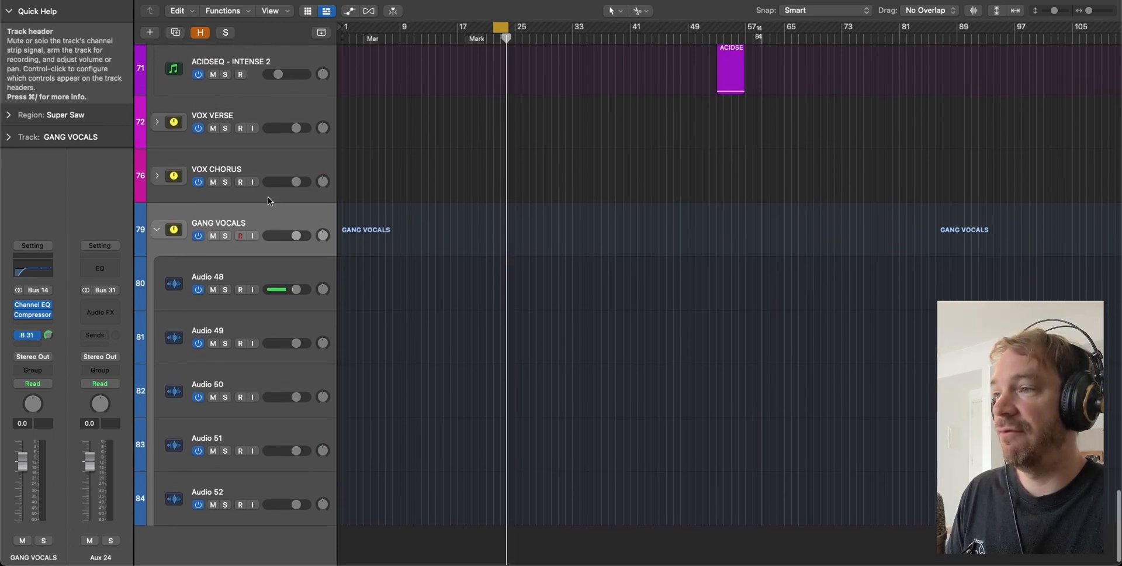
{"action": "scroll", "coordinate": [267, 199], "scroll_direction": "down", "scroll_amount": 1}
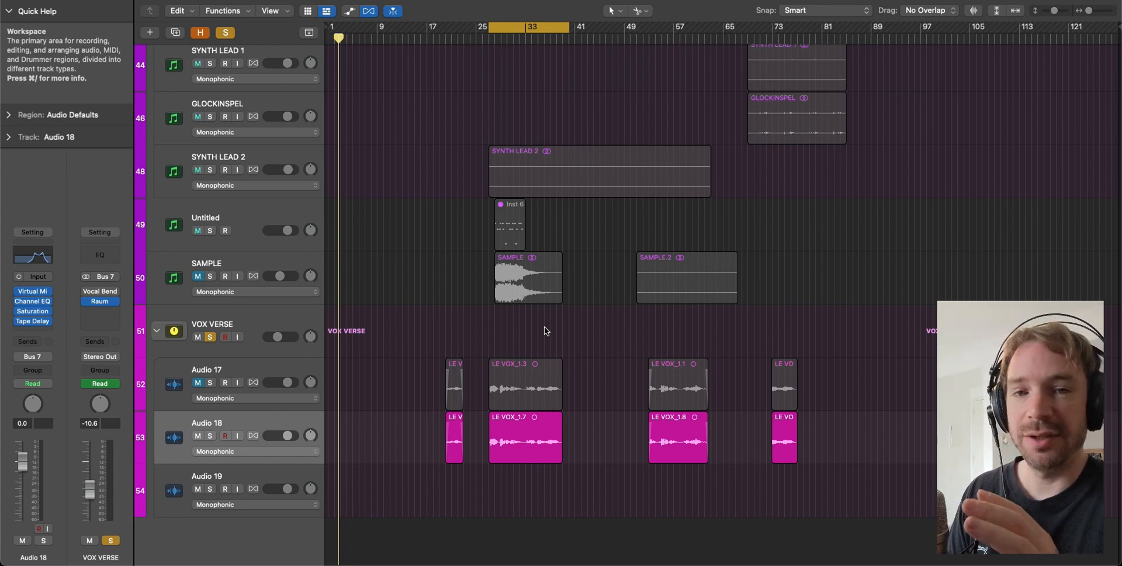
- Audition the soloed verse loop and close Audio 18's Channel EQ window
{"action": "key", "text": "space"}
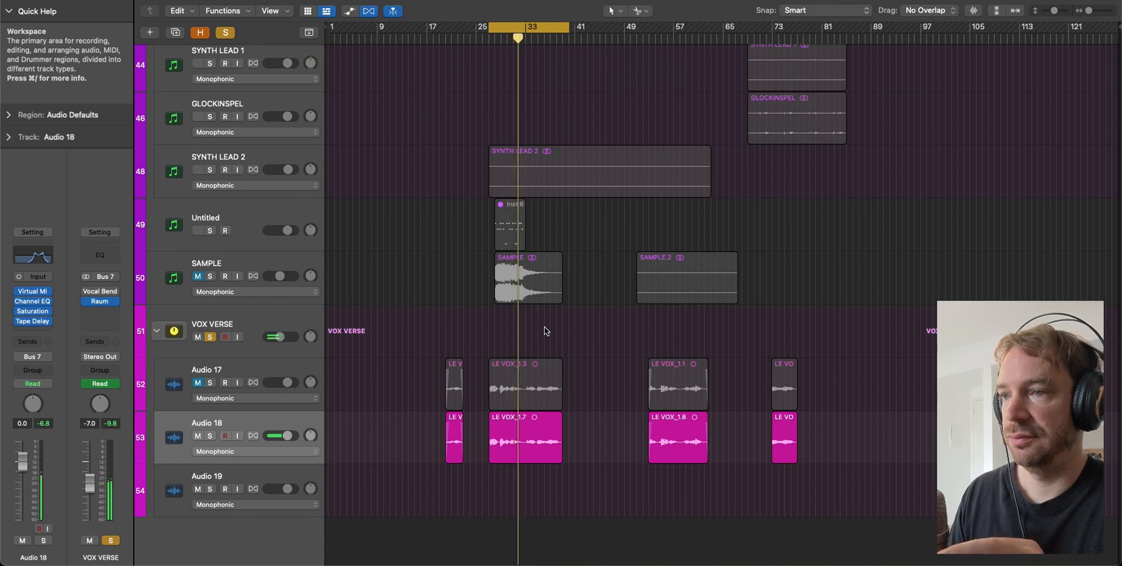
{"action": "key", "text": "space"}
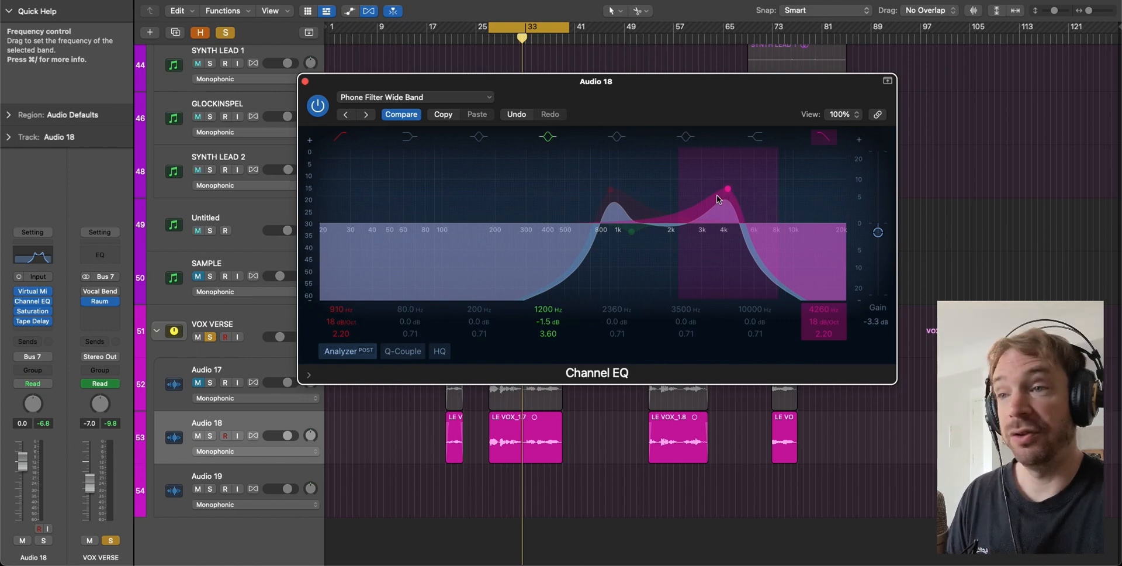
{"action": "left_click", "coordinate": [305, 83]}
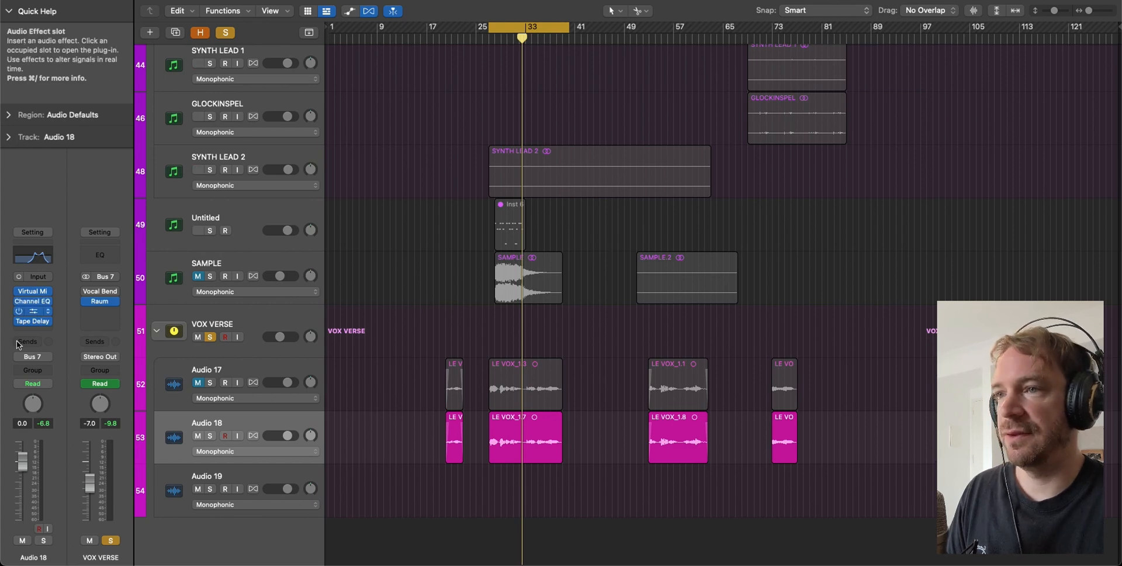
- Turn Audio 18's Saturation Knob up to 3.4 while the verse plays
{"action": "left_click", "coordinate": [32, 310]}
{"action": "left_click_drag", "start_coordinate": [555, 104], "coordinate": [535, 88]}
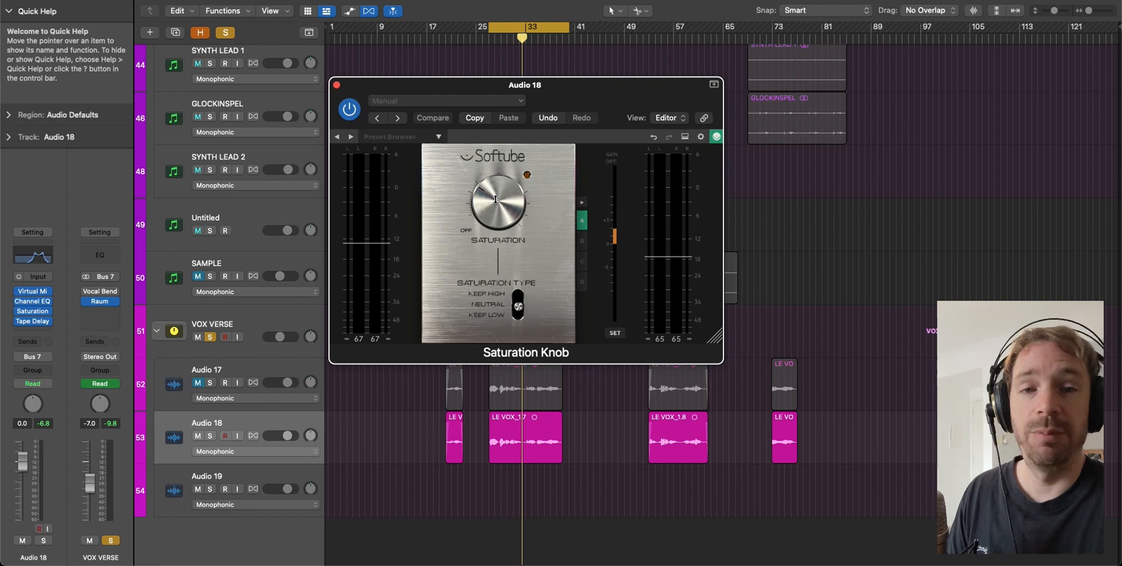
{"action": "left_click_drag", "start_coordinate": [526, 85], "coordinate": [662, 102]}
{"action": "key", "text": "space"}
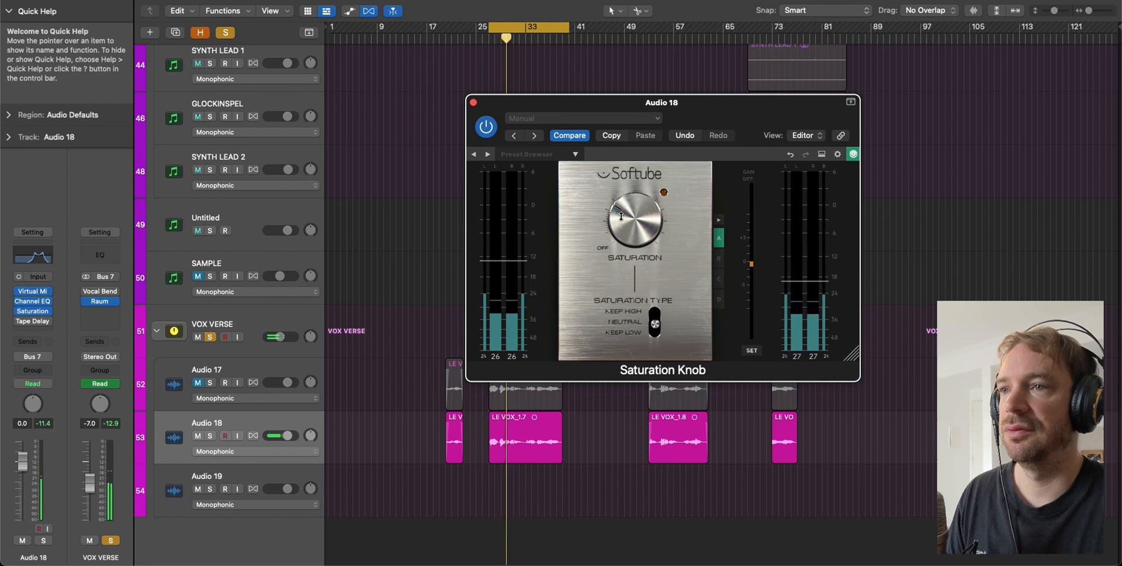
{"action": "left_click_drag", "start_coordinate": [622, 213], "coordinate": [622, 208]}
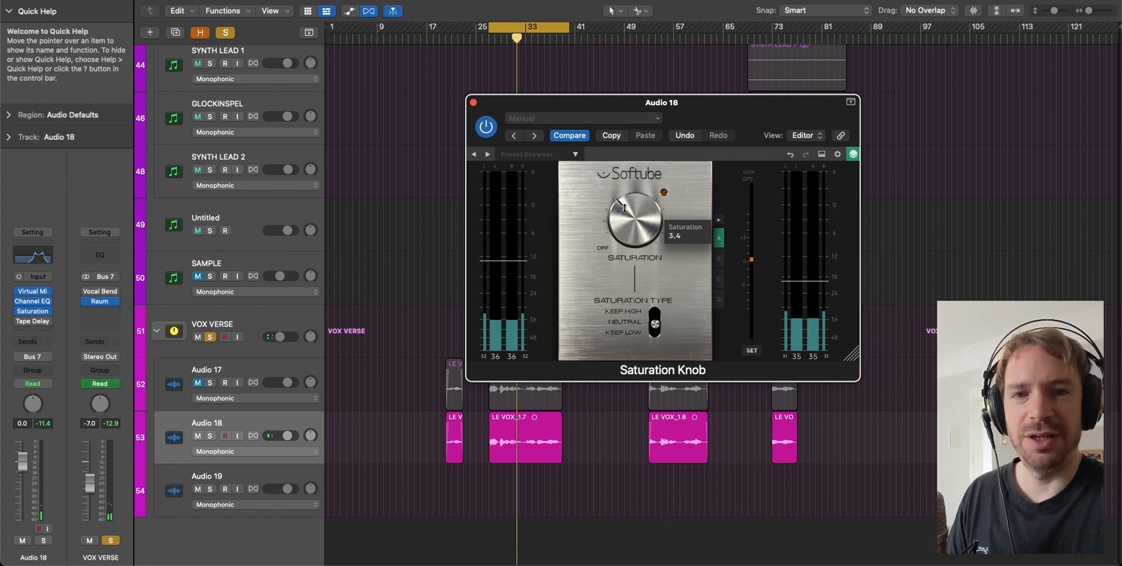
{"action": "left_click", "coordinate": [473, 102]}
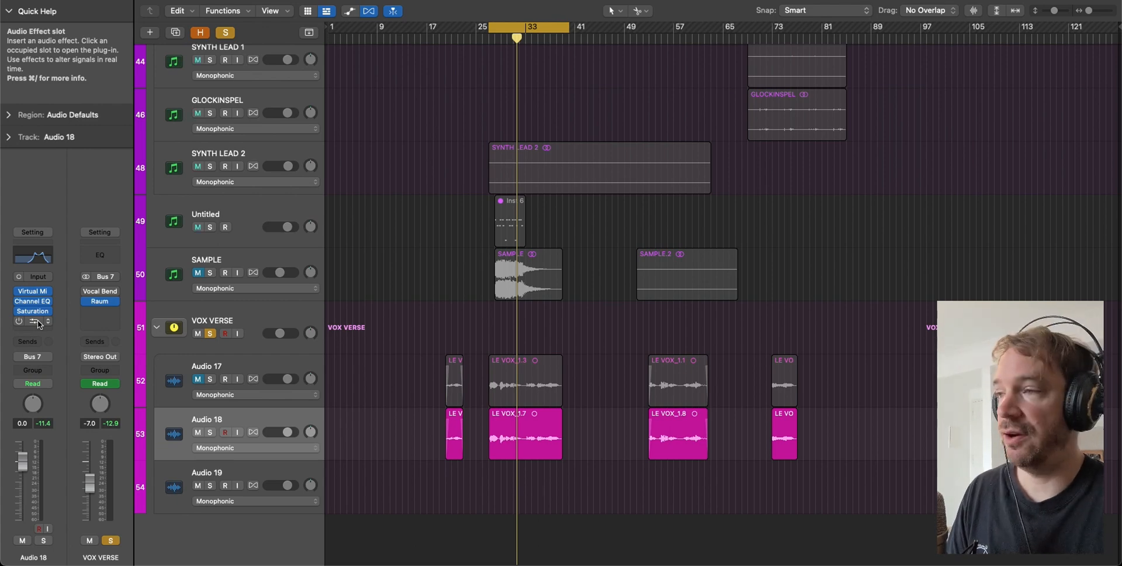
- Set the Wet level of Audio 18's 1/16 Note Slap Tape Delay to 40 % during playback
{"action": "left_click", "coordinate": [29, 320]}
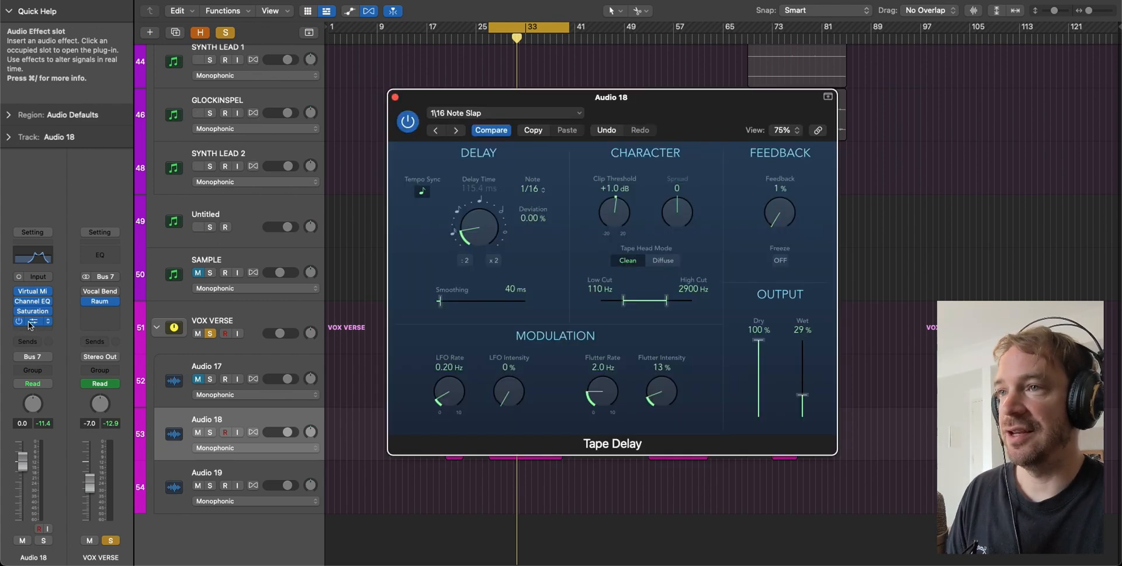
{"action": "left_click_drag", "start_coordinate": [624, 103], "coordinate": [581, 97]}
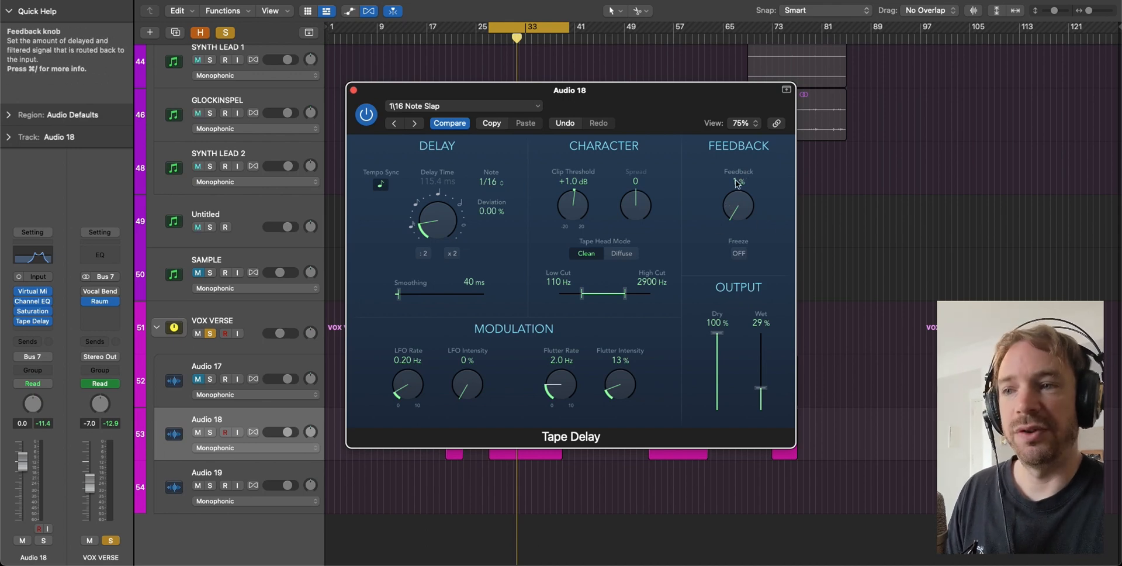
{"action": "left_click_drag", "start_coordinate": [761, 387], "coordinate": [765, 386]}
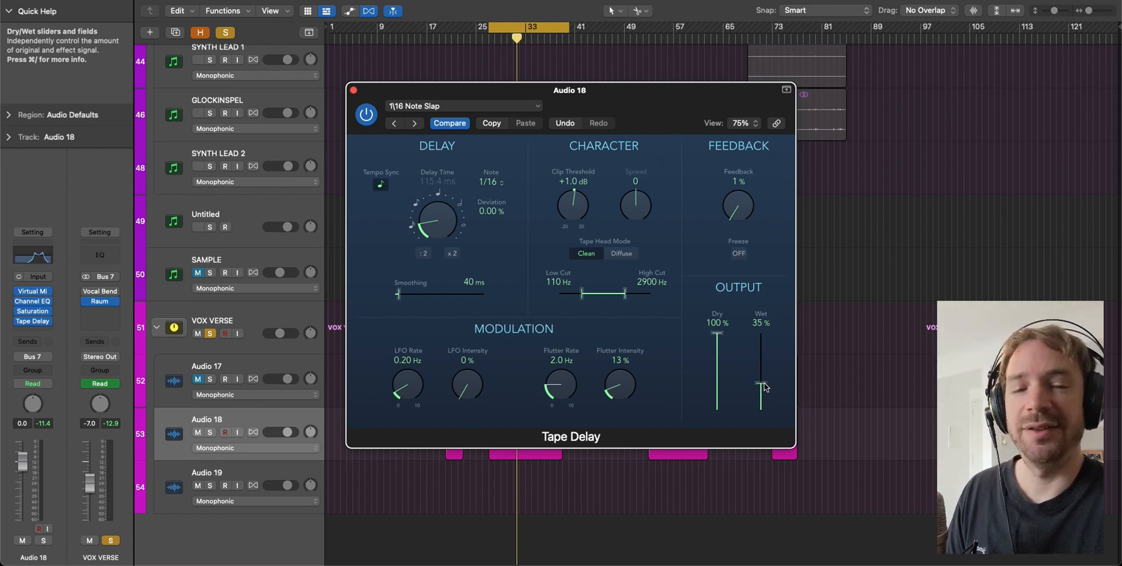
{"action": "key", "text": "space"}
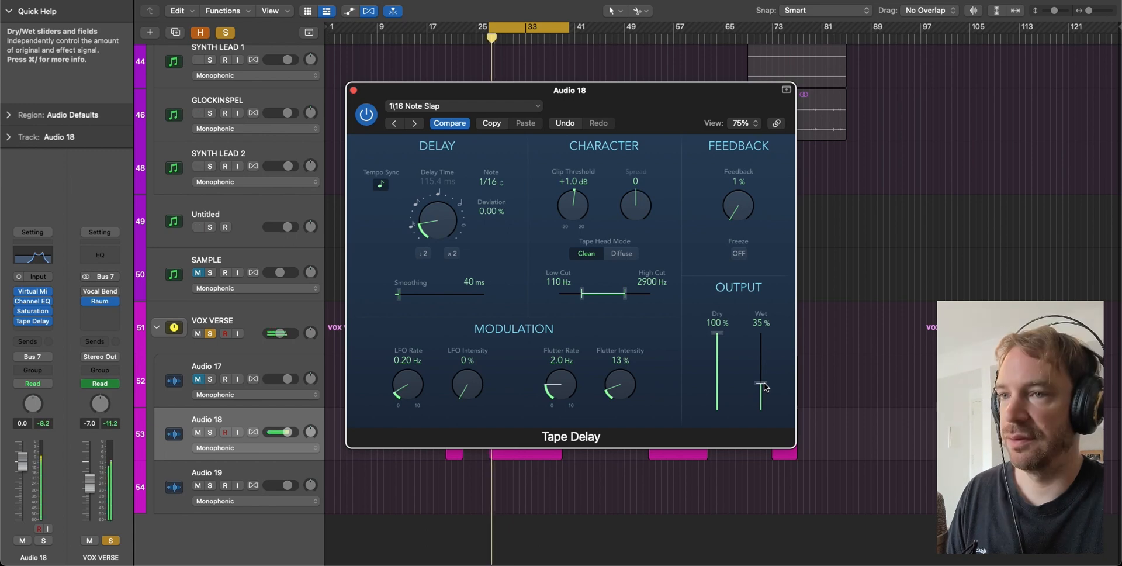
{"action": "mouse_move", "coordinate": [764, 387]}
{"action": "left_mouse_down"}
{"action": "mouse_move", "coordinate": [762, 325]}
{"action": "mouse_move", "coordinate": [761, 383]}
{"action": "left_mouse_up"}
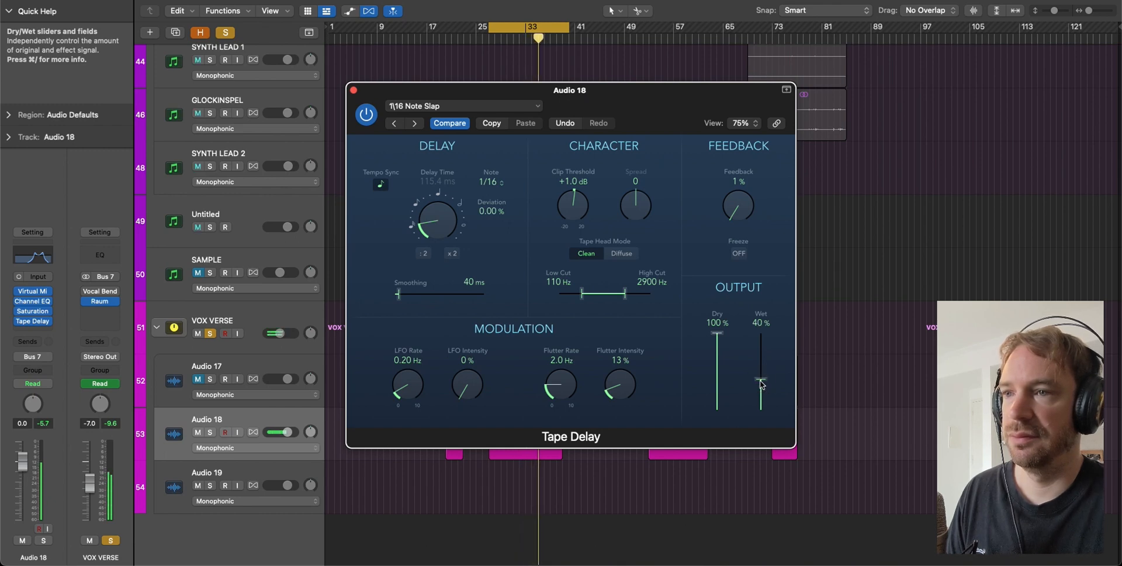
{"action": "key", "text": "space"}
{"action": "key", "text": "super+w"}
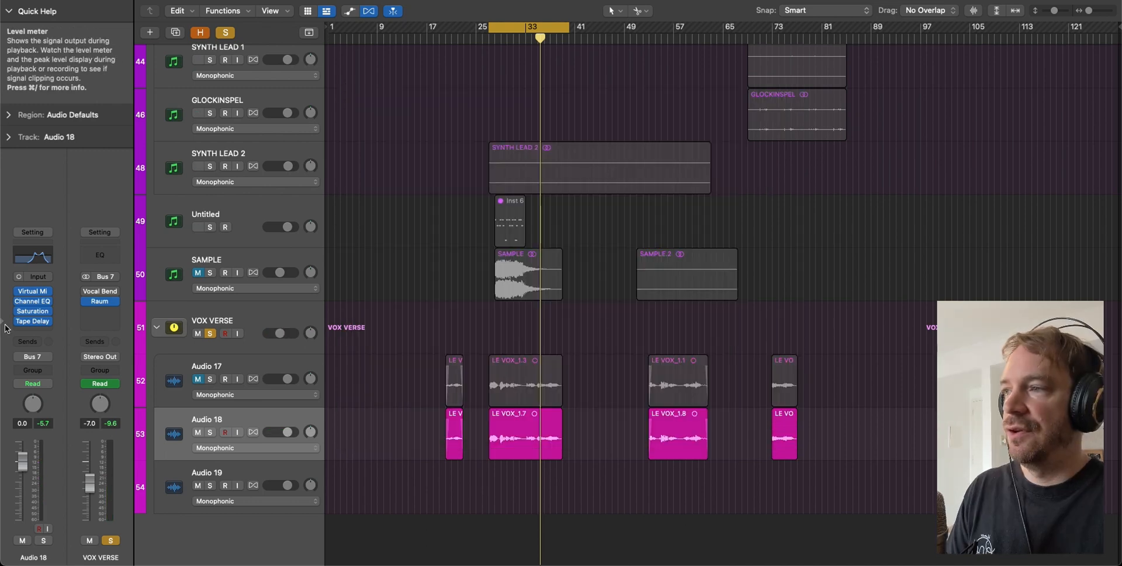
- Compare Audio 18 with EQ, saturation and delay bypassed, then re-enable its Channel EQ
{"action": "left_click_drag", "start_coordinate": [18, 301], "coordinate": [20, 323]}
{"action": "key", "text": "space"}
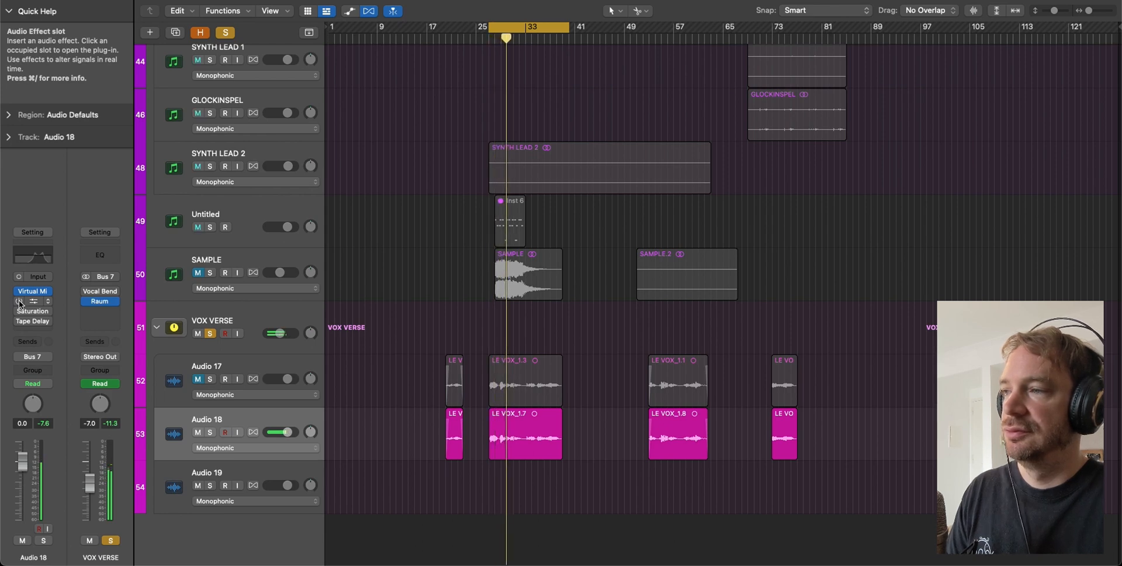
{"action": "left_click", "coordinate": [19, 302]}
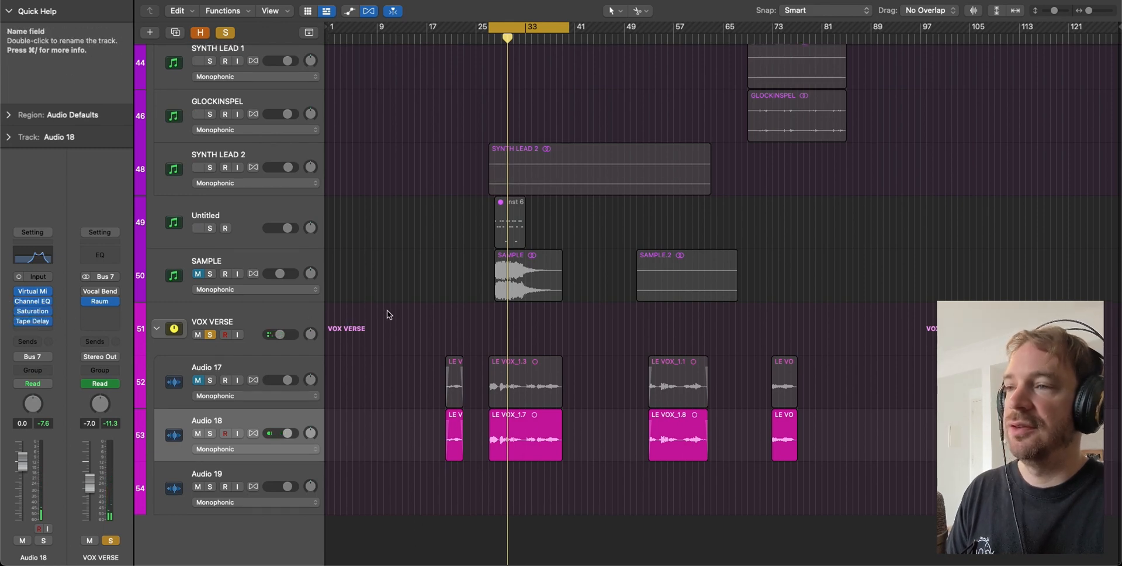
{"action": "scroll", "coordinate": [432, 311], "scroll_direction": "up", "scroll_amount": 1}
{"action": "key", "text": "space"}
{"action": "key", "text": "space"}
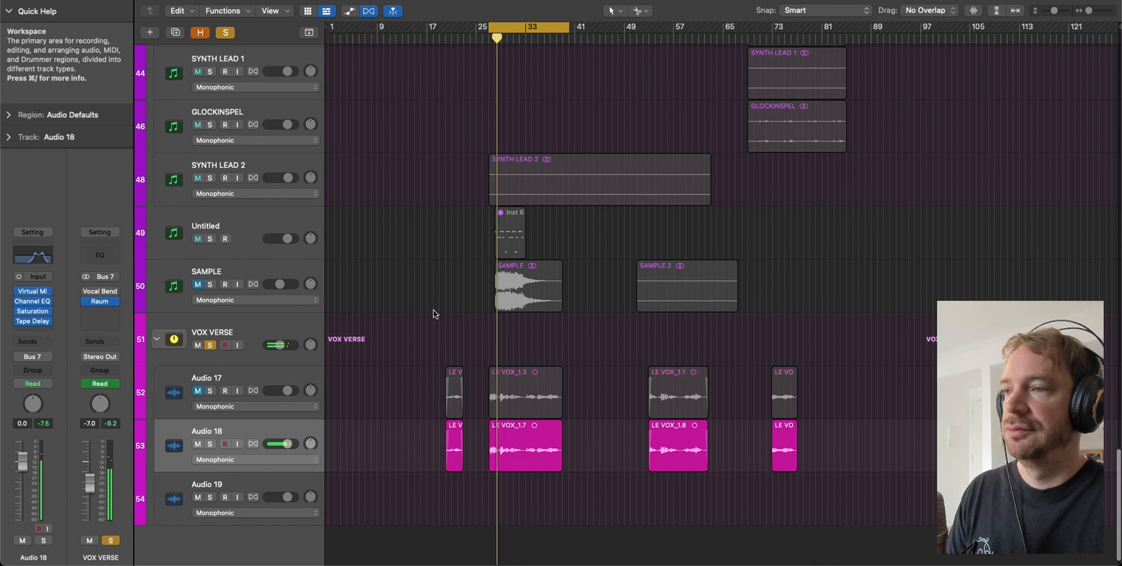
{"action": "scroll", "coordinate": [280, 330], "scroll_direction": "up", "scroll_amount": 1}
- Unsolo the VOX VERSE stack and play back the verse vocals in the full song
{"action": "left_click", "coordinate": [210, 348]}
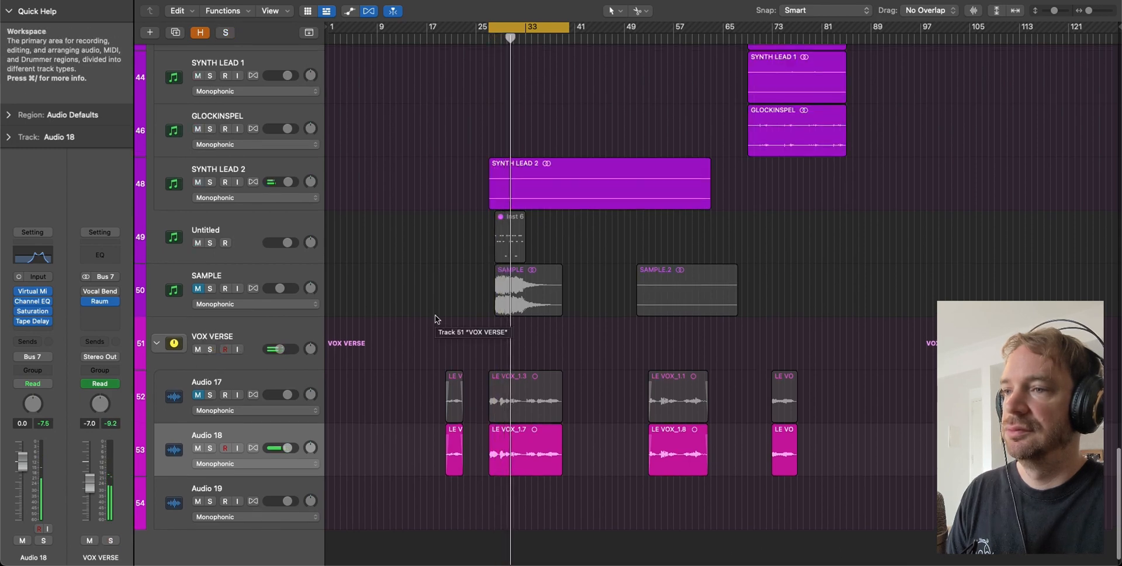
{"action": "scroll", "coordinate": [435, 316], "scroll_direction": "down", "scroll_amount": 1}
{"action": "scroll", "coordinate": [434, 316], "scroll_direction": "up", "scroll_amount": 1}
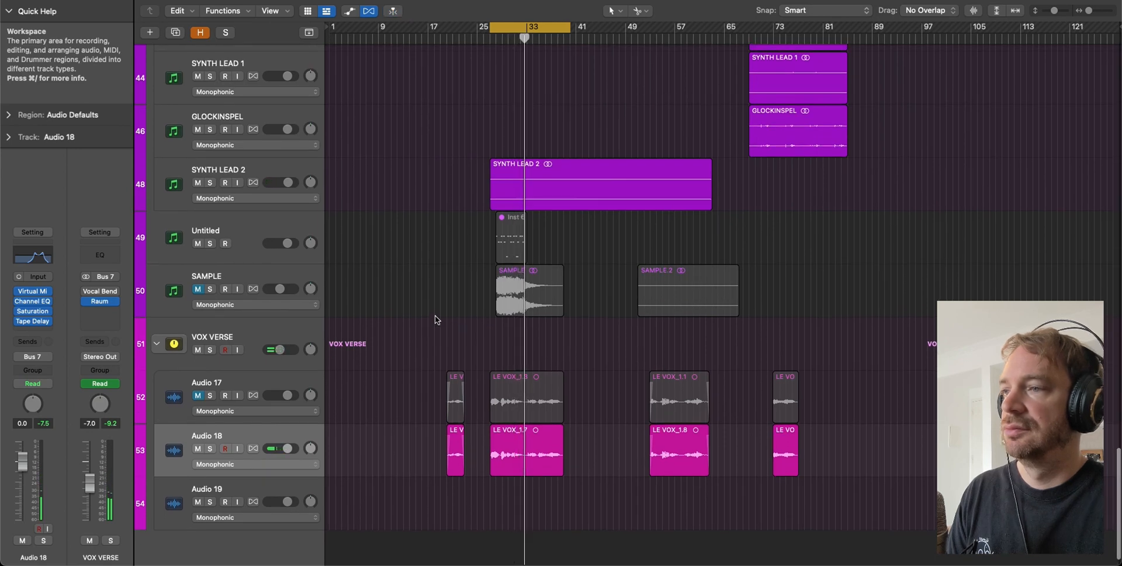
{"action": "scroll", "coordinate": [263, 328], "scroll_direction": "down", "scroll_amount": 1}
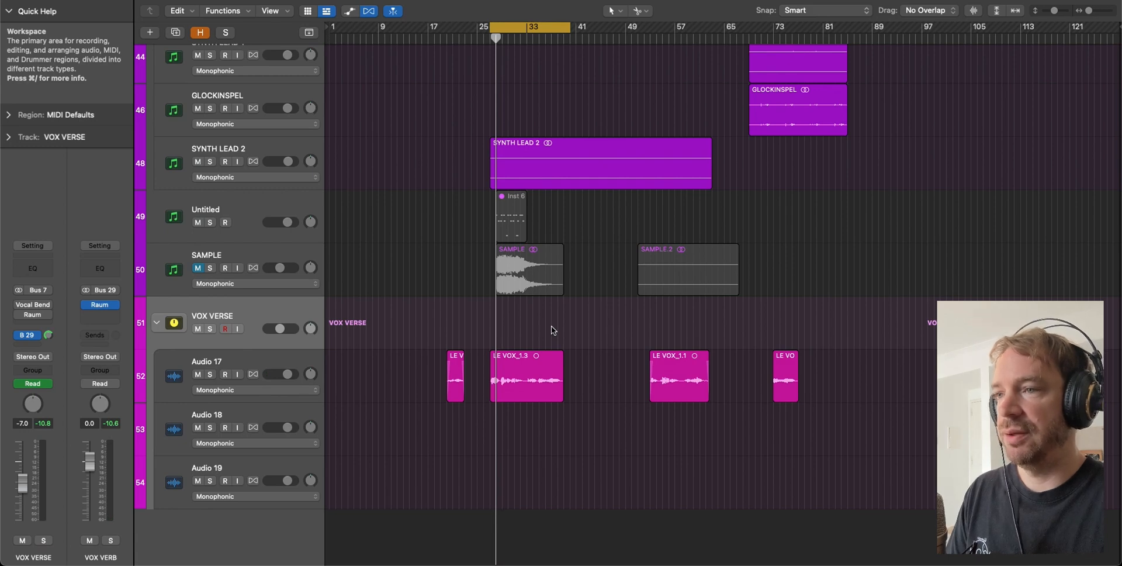
{"action": "key", "text": "space"}
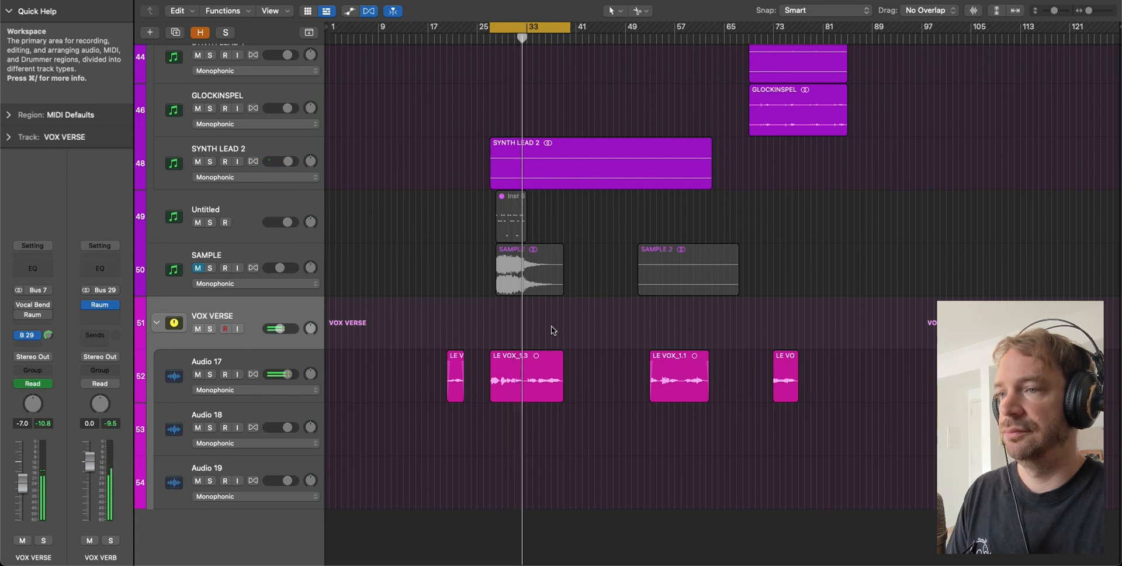
{"action": "key", "text": "space"}
- Open the Mixer and insert a Compressor after Raum on the VOX VERB aux
{"action": "key", "text": "x"}
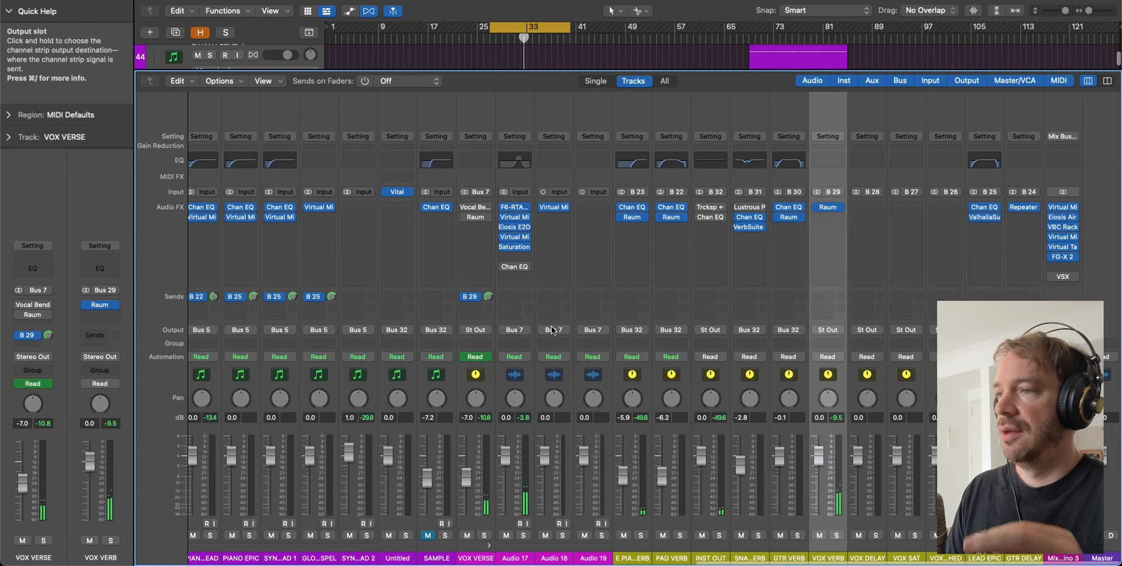
{"action": "key", "text": "x"}
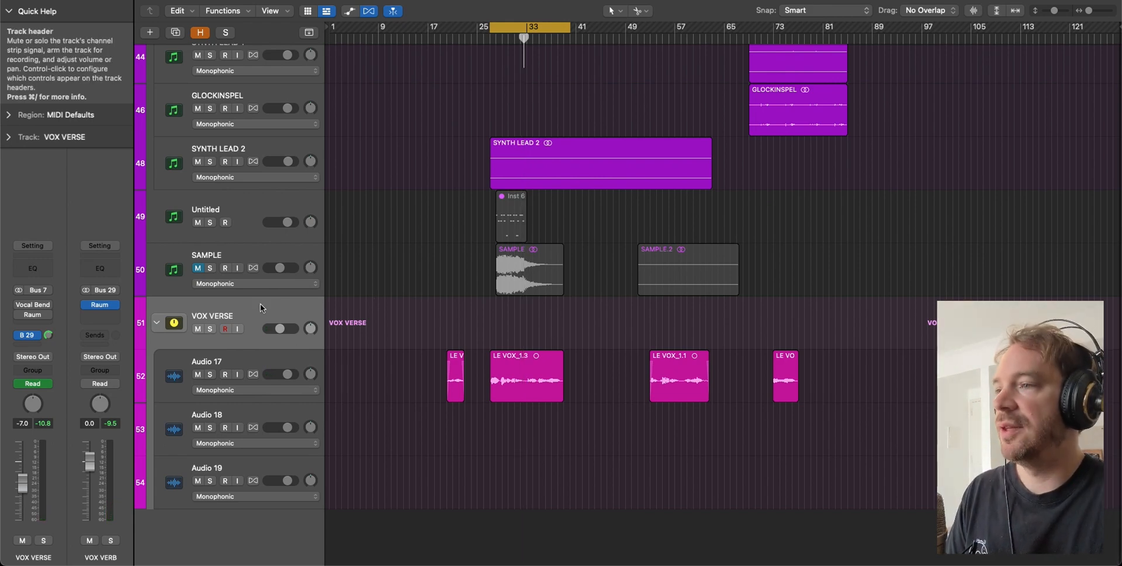
{"action": "key", "text": "x"}
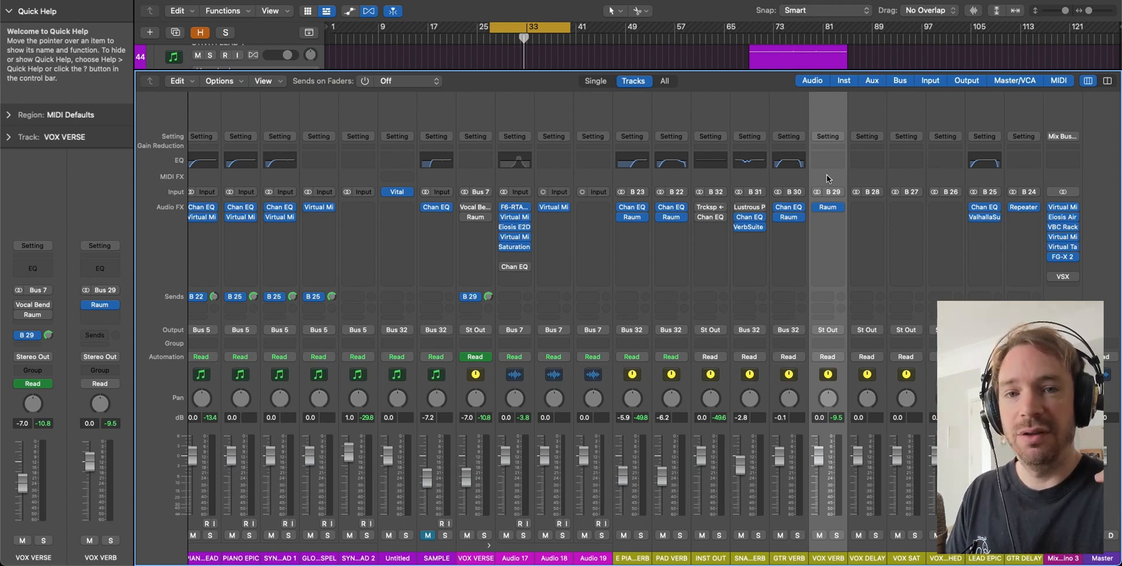
{"action": "left_click", "coordinate": [828, 206]}
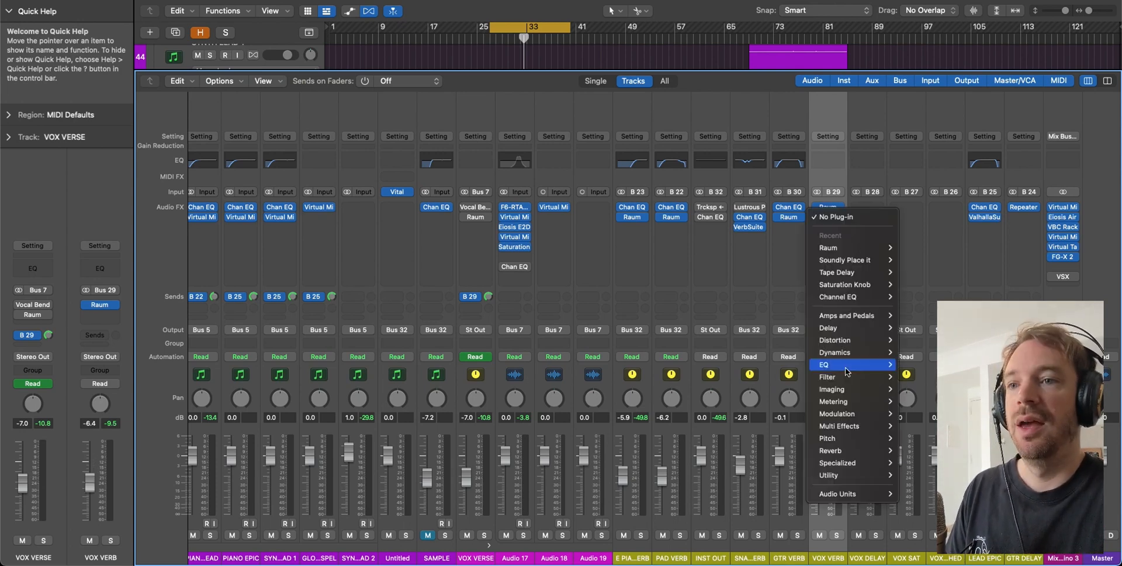
{"action": "mouse_move", "coordinate": [847, 352]}
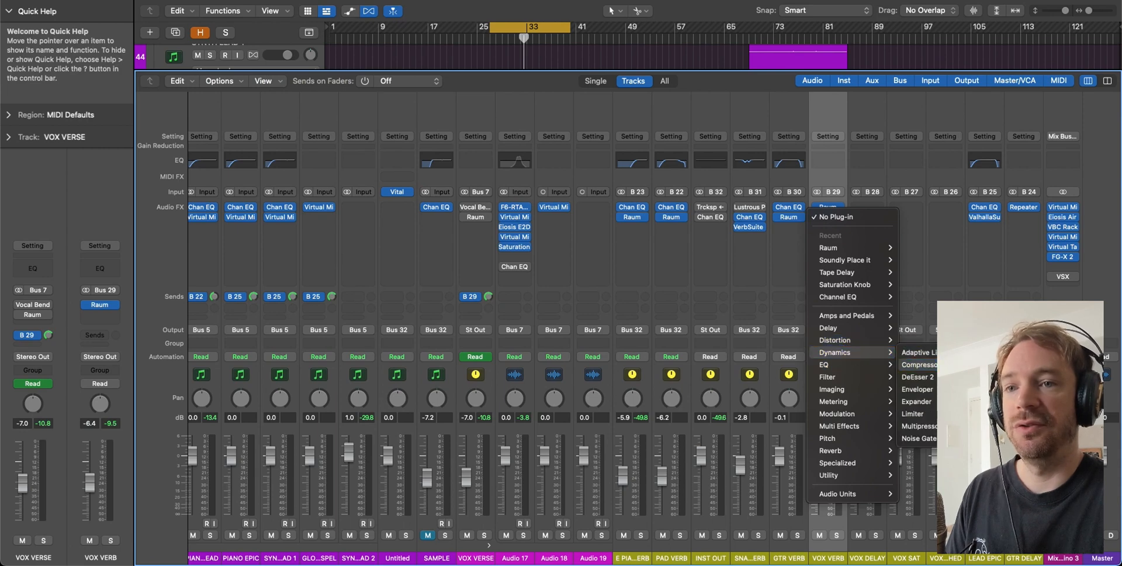
{"action": "left_click", "coordinate": [918, 363]}
{"action": "left_click_drag", "start_coordinate": [770, 116], "coordinate": [626, 82]}
- Set the VOX VERB compressor's side chain source to Bus 7
{"action": "left_click", "coordinate": [770, 84]}
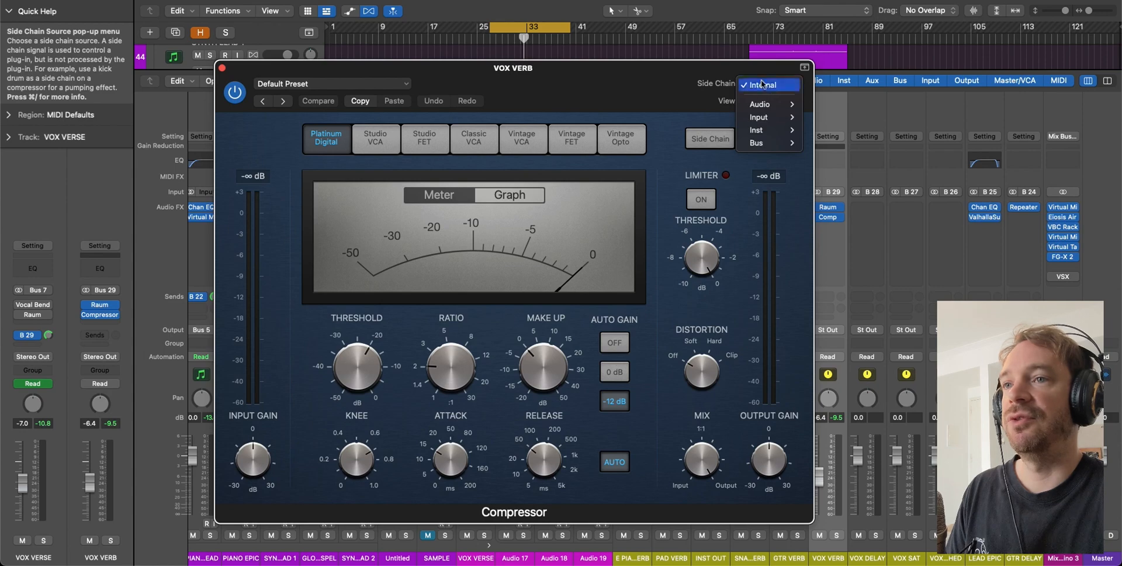
{"action": "mouse_move", "coordinate": [759, 143]}
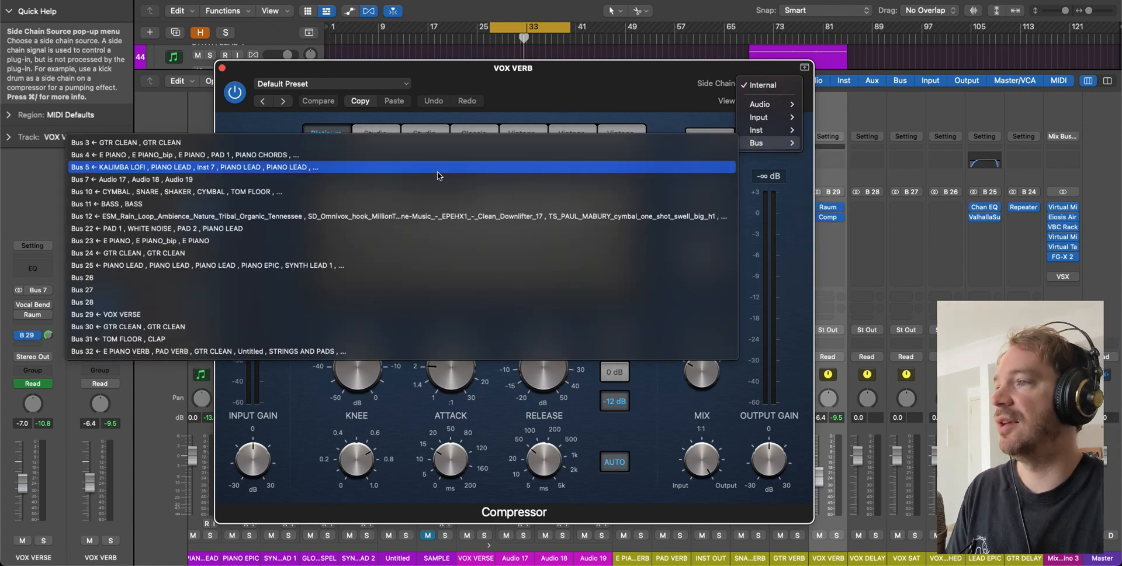
{"action": "left_click", "coordinate": [396, 179]}
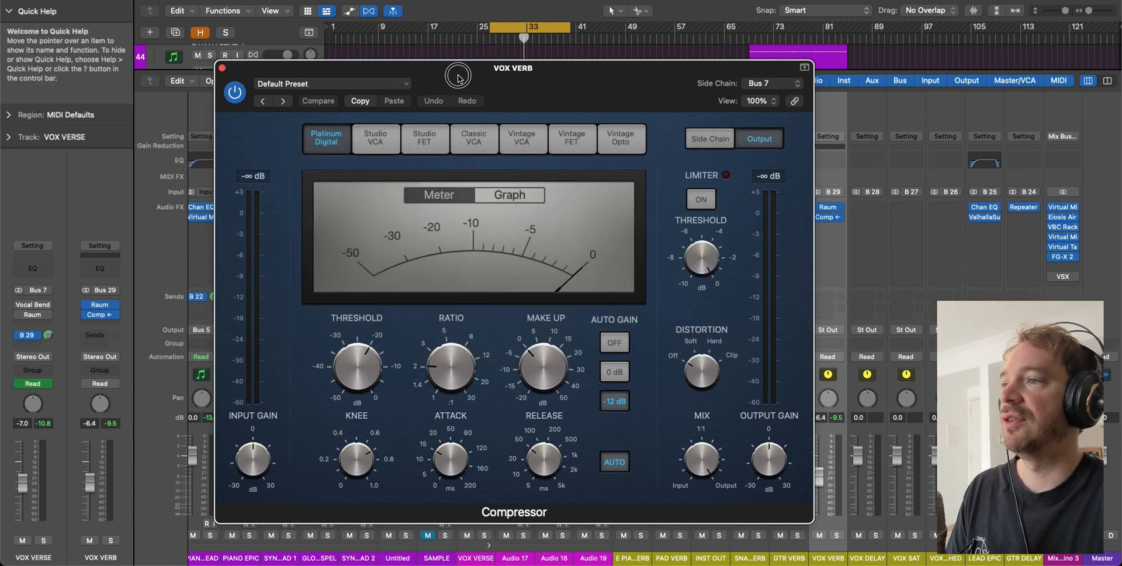
{"action": "left_click_drag", "start_coordinate": [458, 69], "coordinate": [722, 91]}
- Solo VOX VERSE and play the verse, comparing the compressor bypassed and active
{"action": "key", "text": "x"}
{"action": "left_click", "coordinate": [240, 317]}
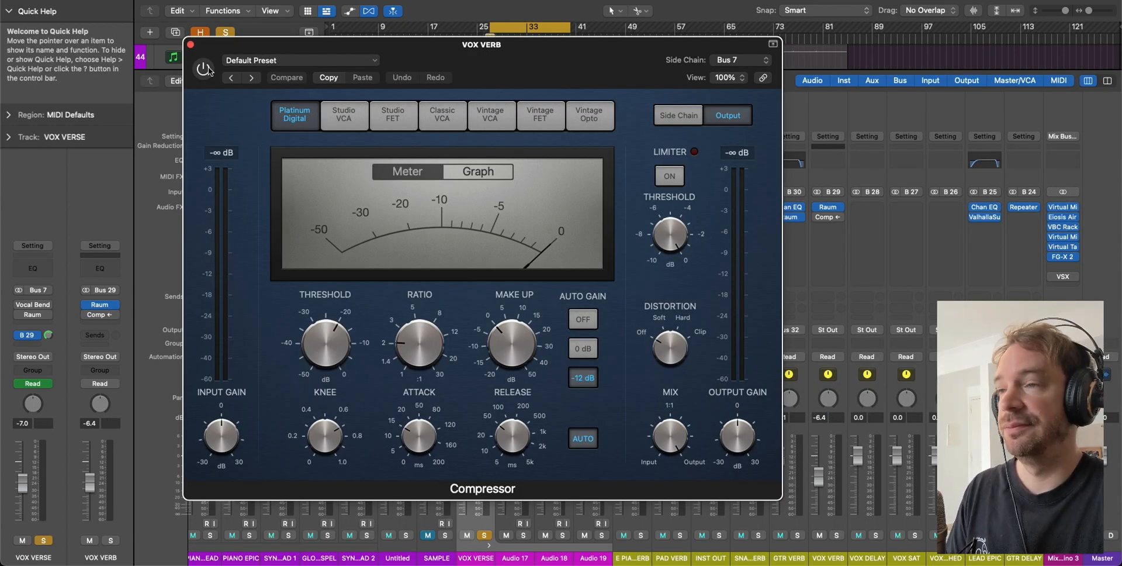
{"action": "key", "text": "space"}
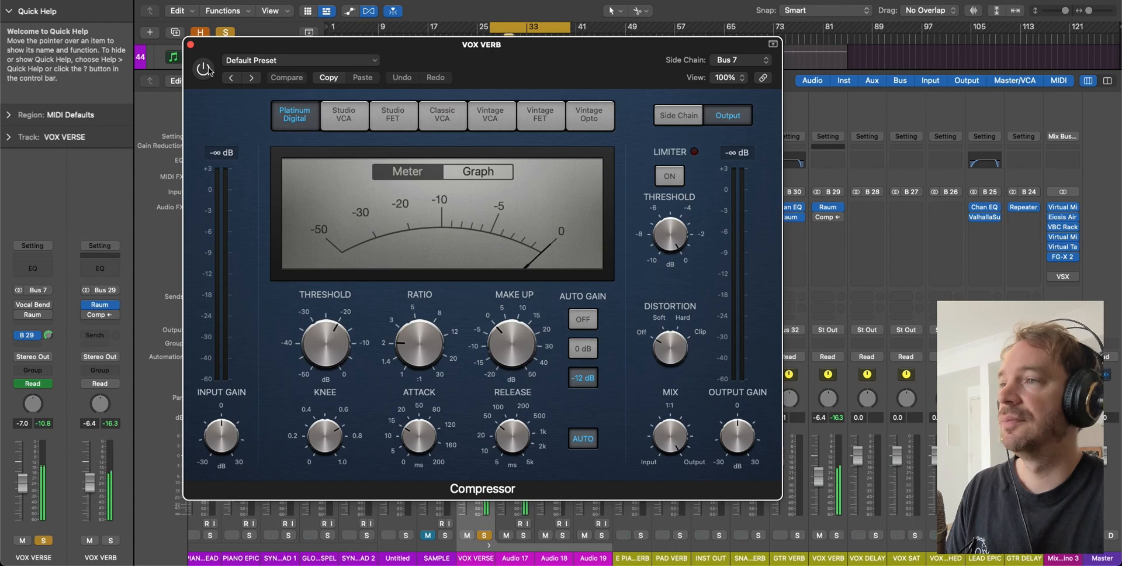
{"action": "left_click", "coordinate": [203, 68]}
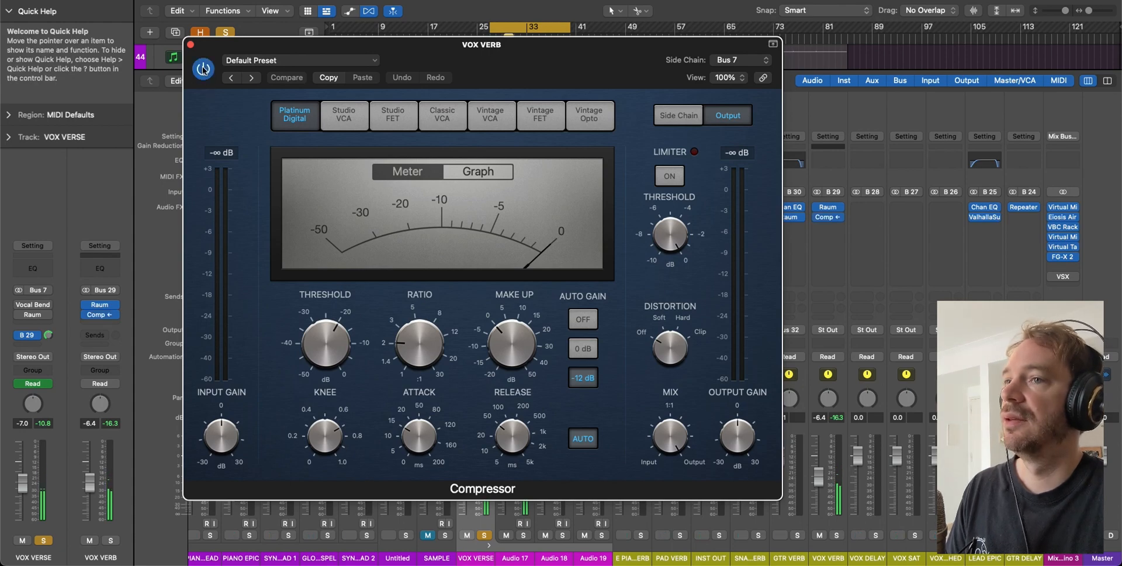
- Turn off the compressor's Auto Gain and rough in threshold, release and ratio
{"action": "left_click", "coordinate": [583, 319]}
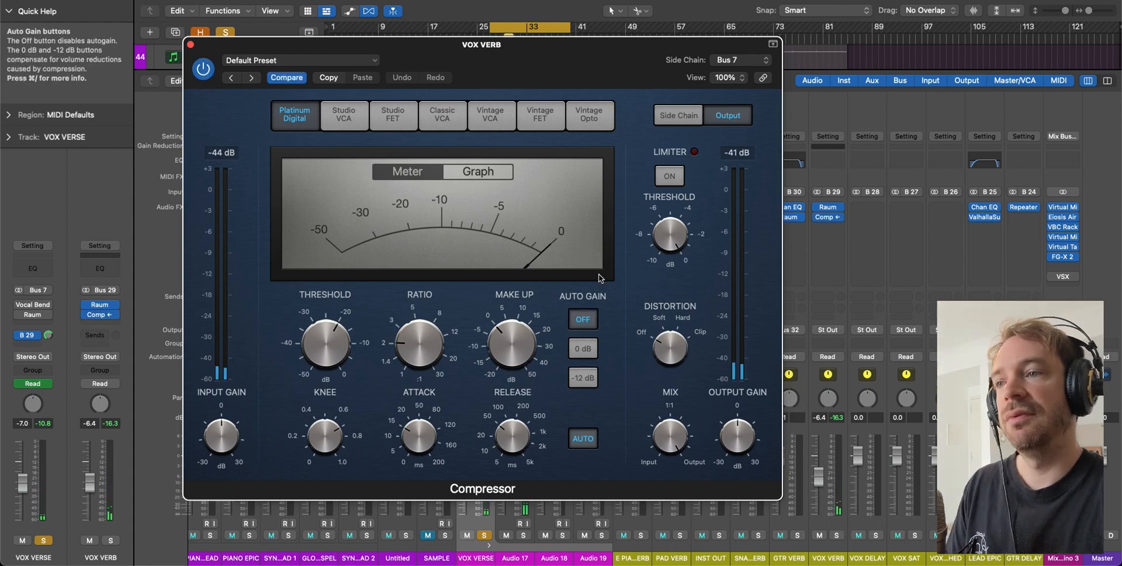
{"action": "left_click_drag", "start_coordinate": [331, 325], "coordinate": [328, 365]}
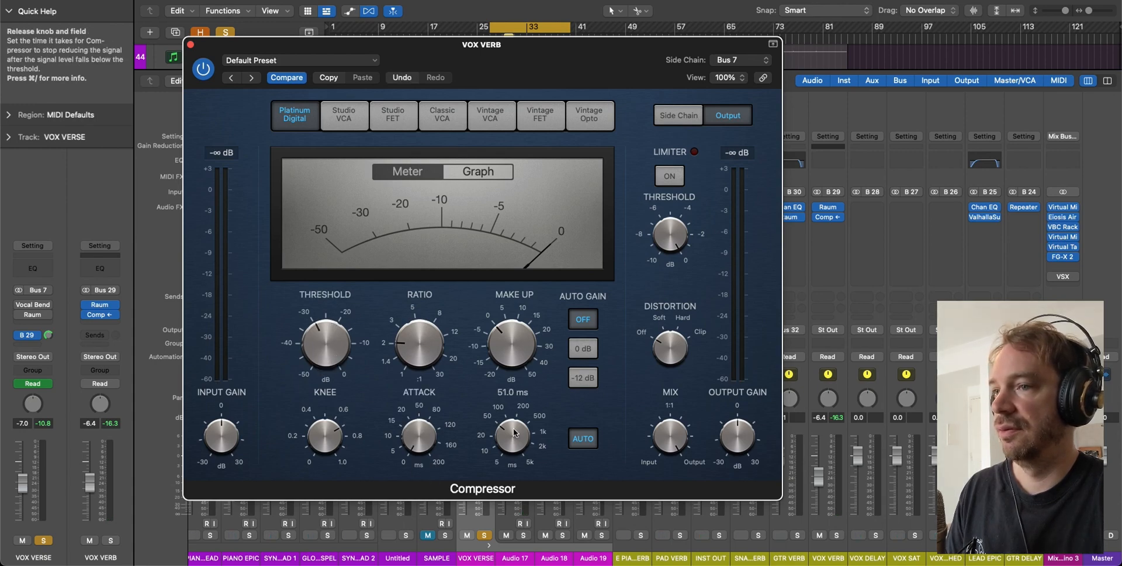
{"action": "left_click_drag", "start_coordinate": [514, 429], "coordinate": [514, 430]}
{"action": "left_click_drag", "start_coordinate": [420, 340], "coordinate": [421, 320]}
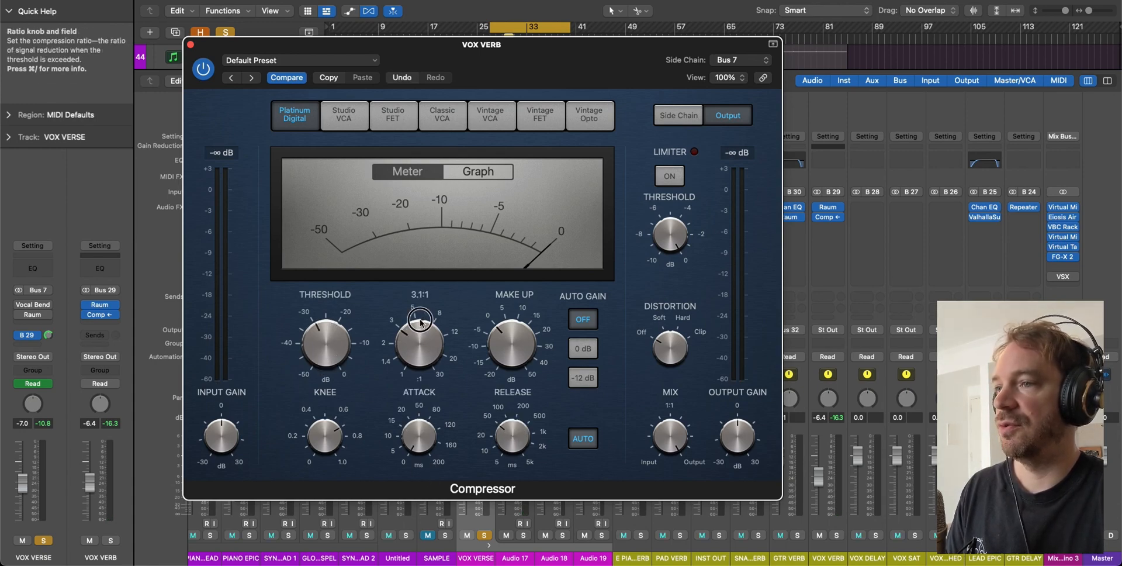
{"action": "key", "text": "space"}
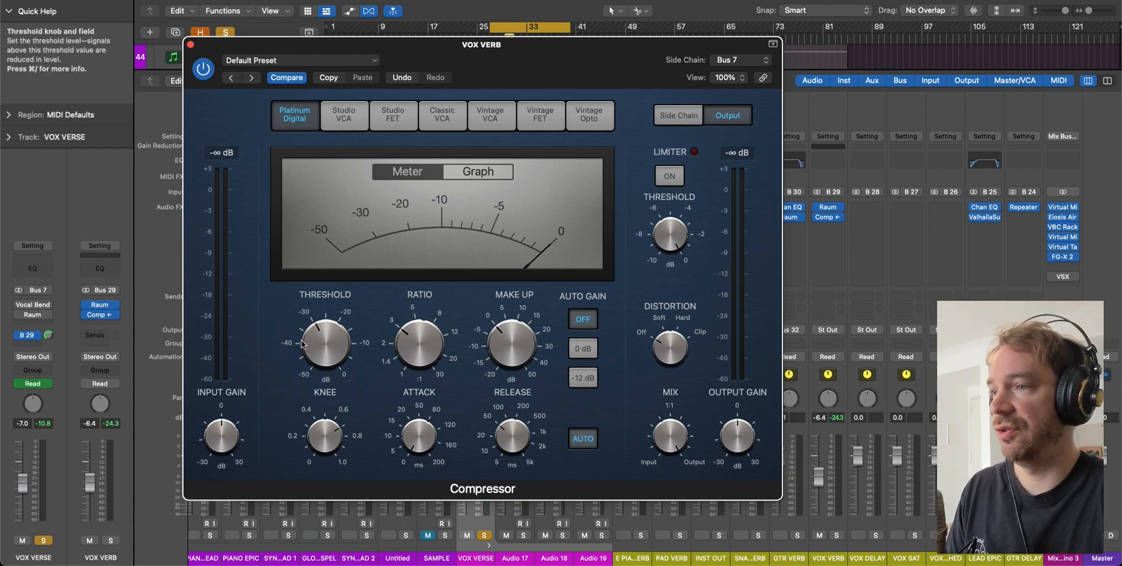
- Set the threshold to -20 dB and shorten the release to about 25 ms while playing
{"action": "left_click_drag", "start_coordinate": [301, 344], "coordinate": [325, 314]}
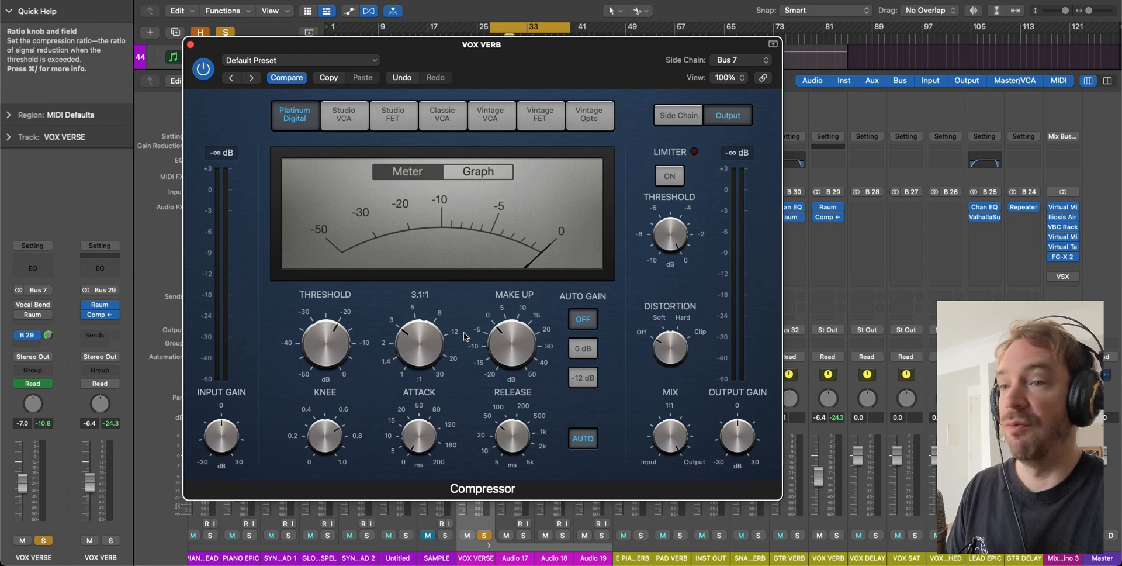
{"action": "key", "text": "space"}
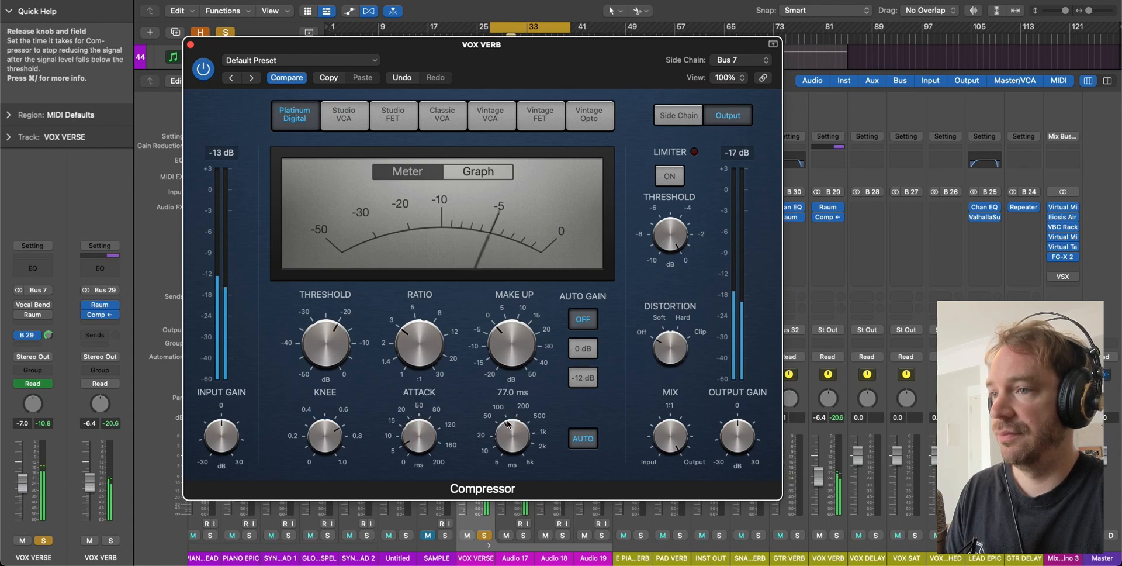
{"action": "left_click_drag", "start_coordinate": [508, 424], "coordinate": [510, 442]}
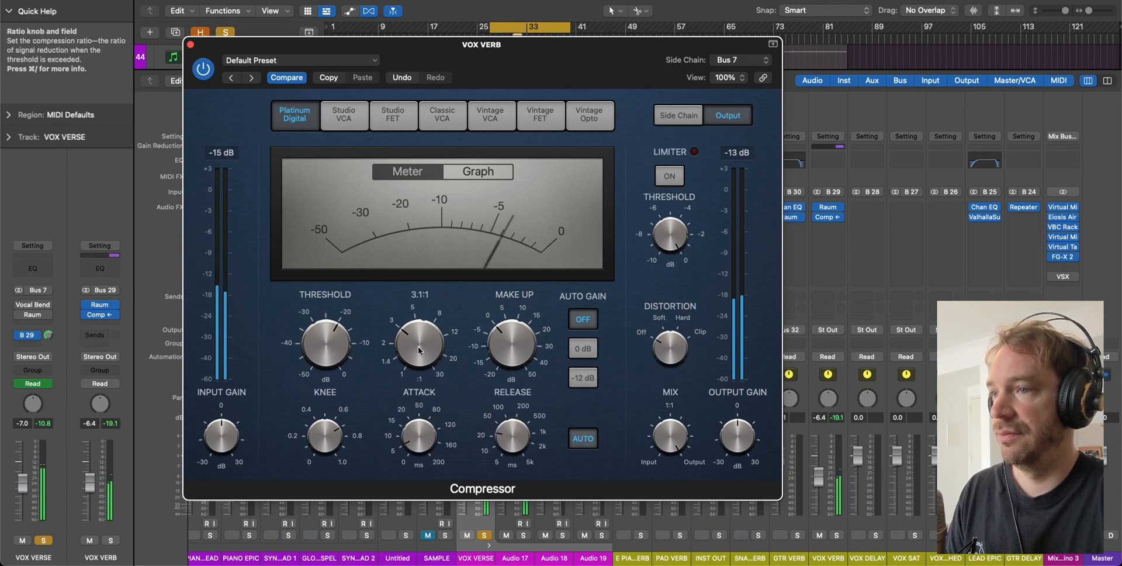
{"action": "scroll", "coordinate": [418, 350], "scroll_direction": "down", "scroll_amount": 5}
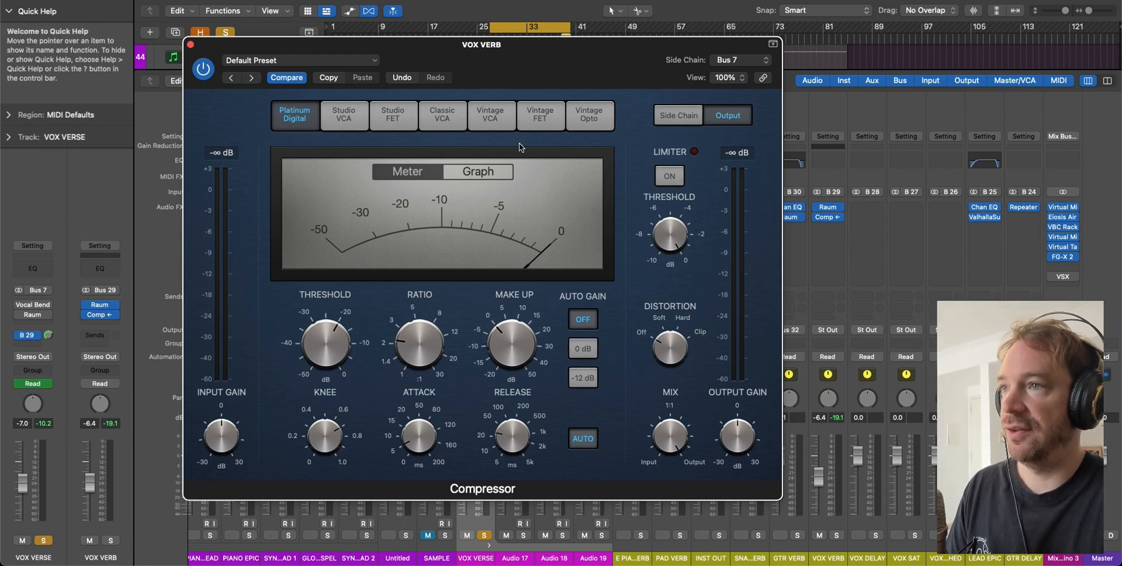
{"action": "left_click_drag", "start_coordinate": [491, 48], "coordinate": [782, 69]}
{"action": "key", "text": "x"}
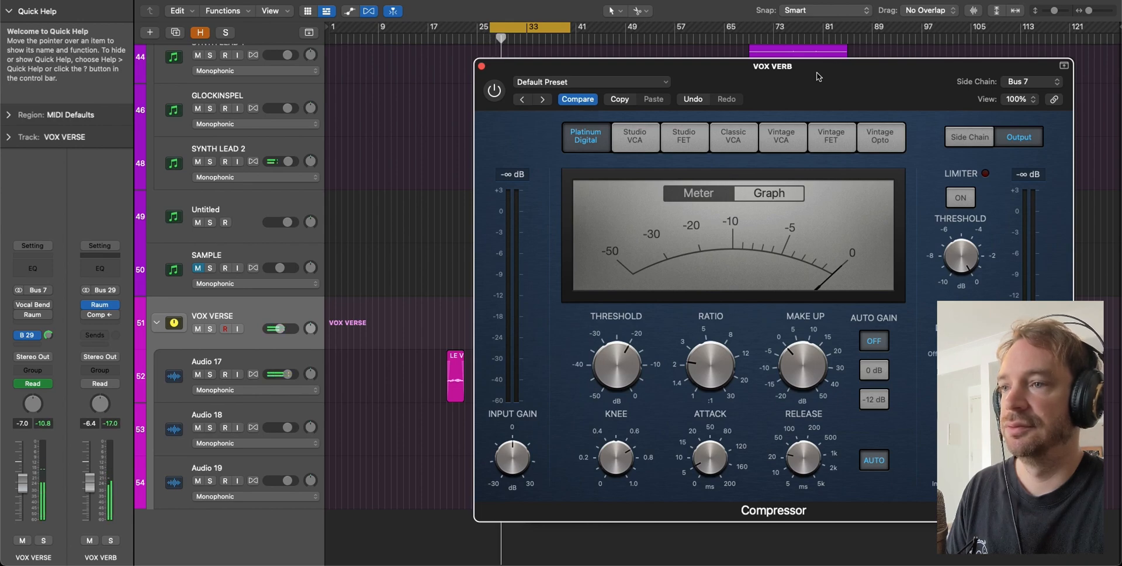
- Re-enable the VOX VERB compressor, lift its fader to -3.2, and set threshold to -17.5 dB
{"action": "key", "text": "x"}
{"action": "left_click_drag", "start_coordinate": [818, 72], "coordinate": [491, 57]}
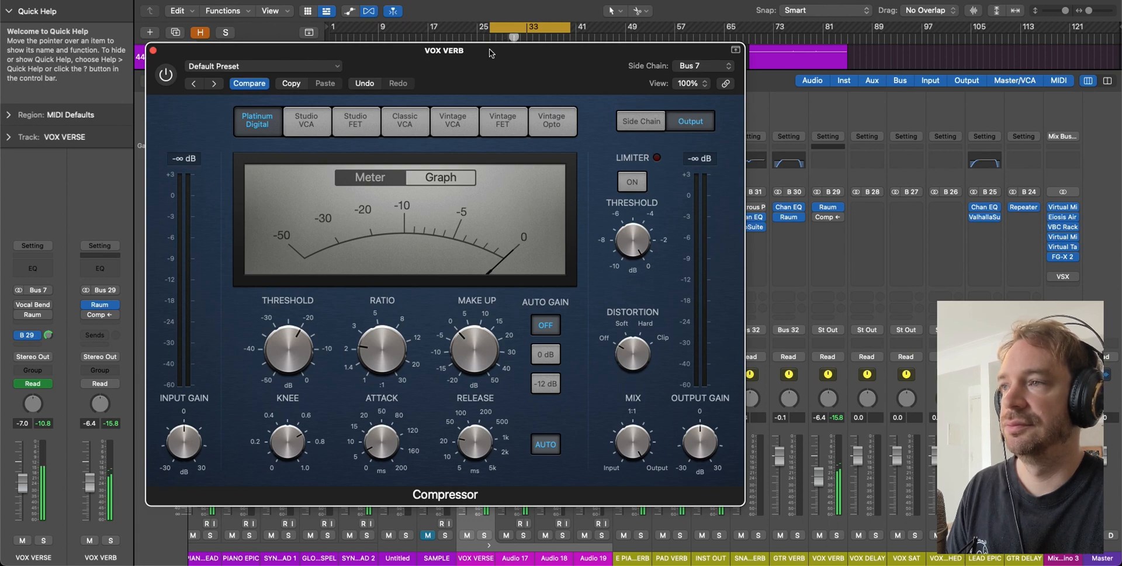
{"action": "left_click", "coordinate": [167, 74]}
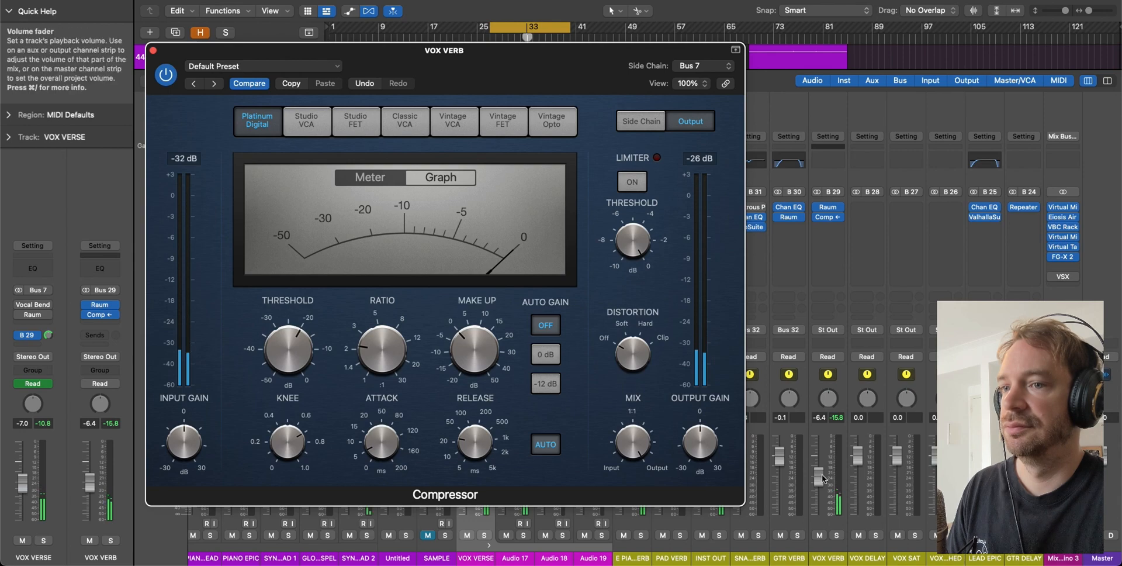
{"action": "left_click_drag", "start_coordinate": [823, 477], "coordinate": [821, 467]}
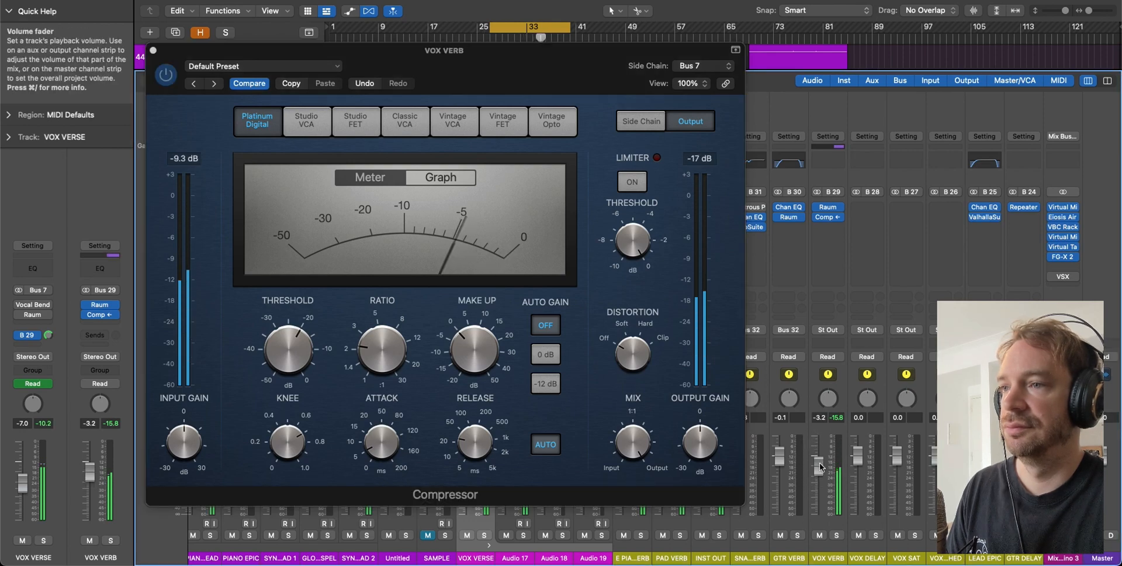
{"action": "mouse_move", "coordinate": [299, 343]}
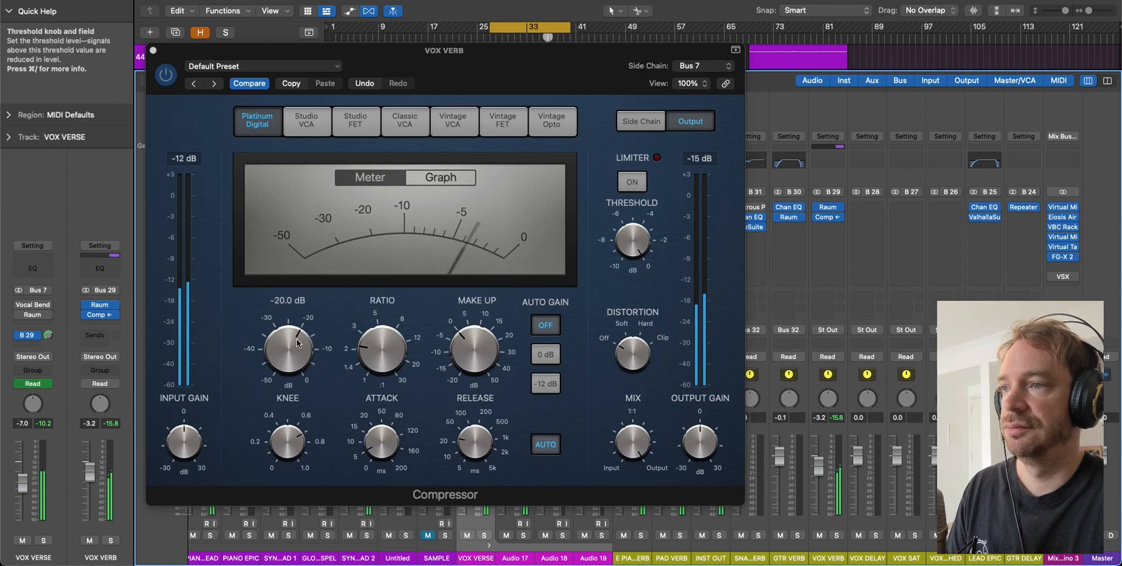
{"action": "left_click_drag", "start_coordinate": [299, 343], "coordinate": [298, 339]}
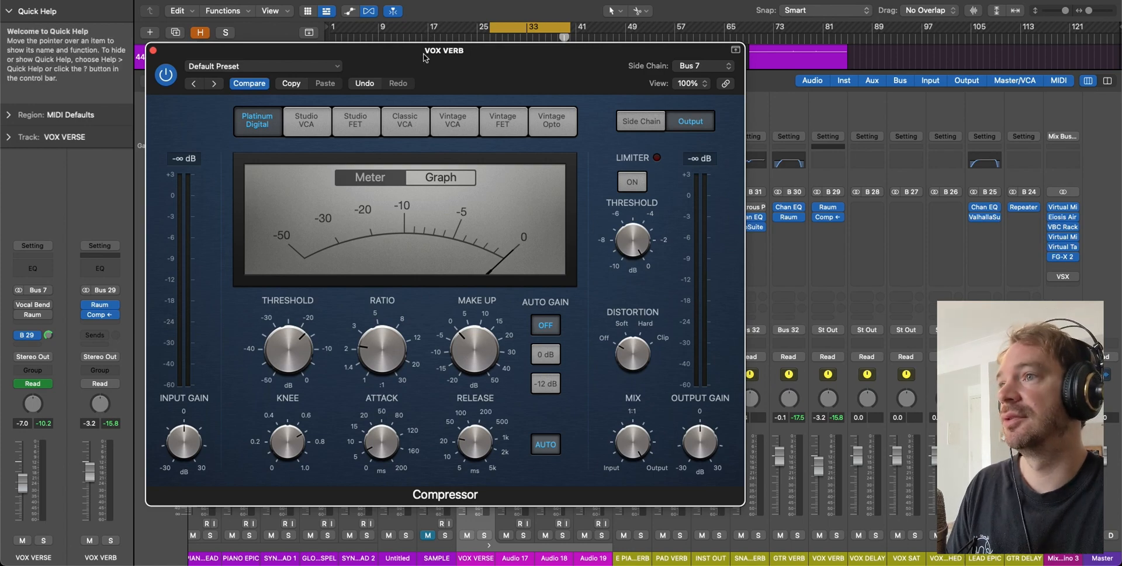
{"action": "left_click_drag", "start_coordinate": [424, 55], "coordinate": [488, 60]}
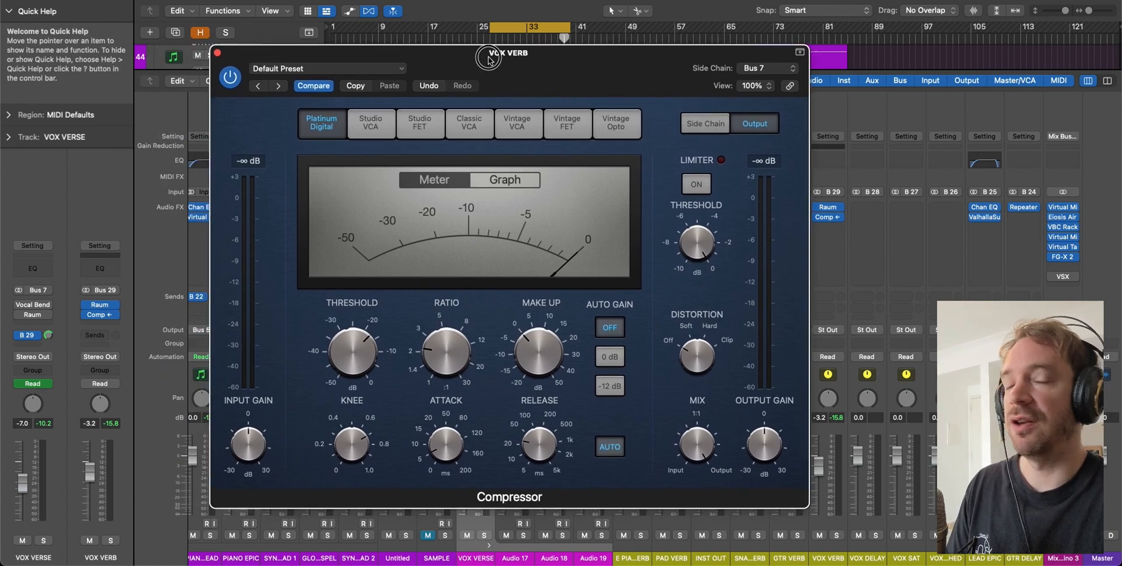